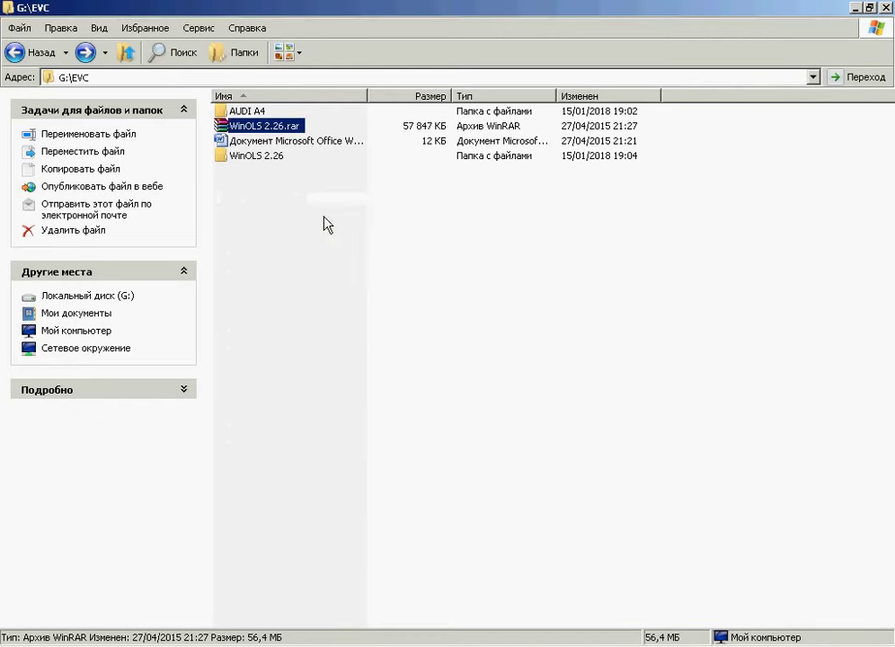
Run WinOLS 2.26.exe from the WinOLS 2.26 folder and extract it to C:\Program Files\EVC
double_click(269, 156)
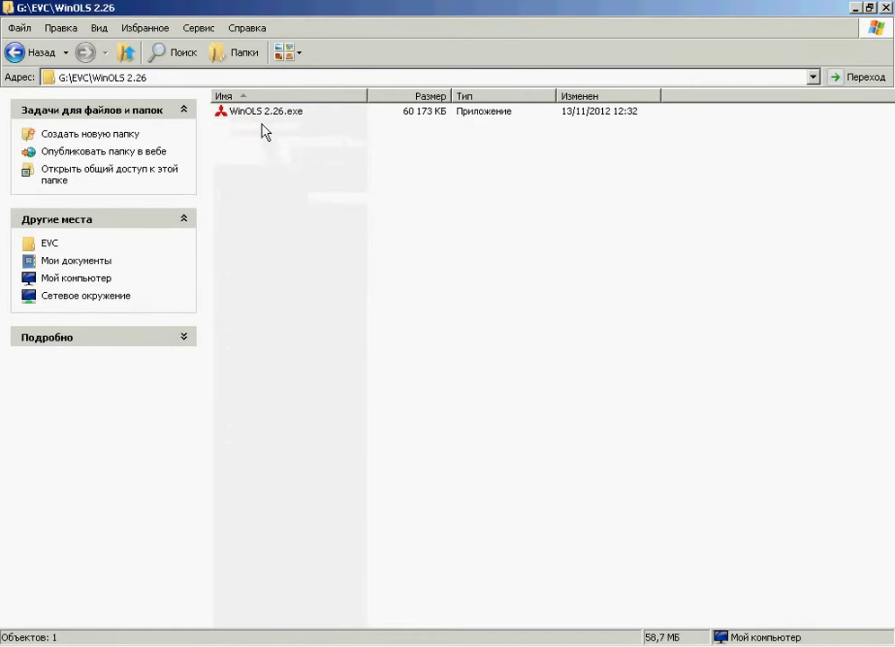
click(267, 115)
double_click(268, 112)
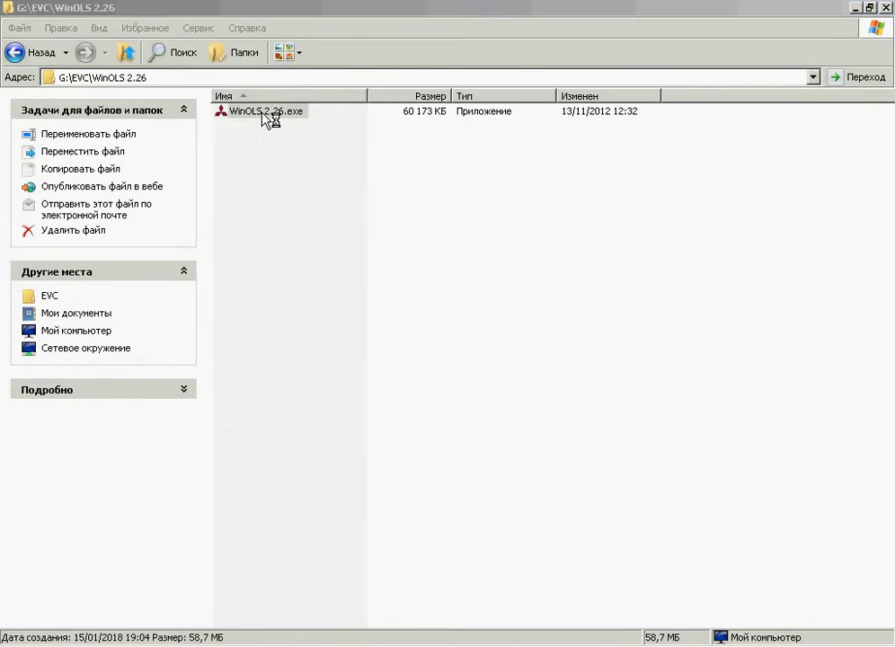
click(535, 477)
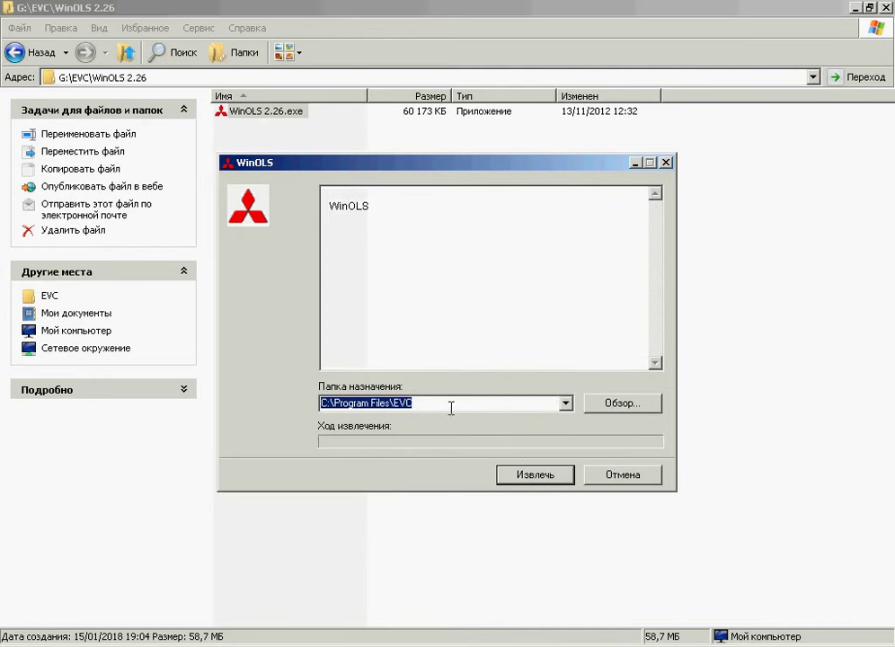
click(547, 480)
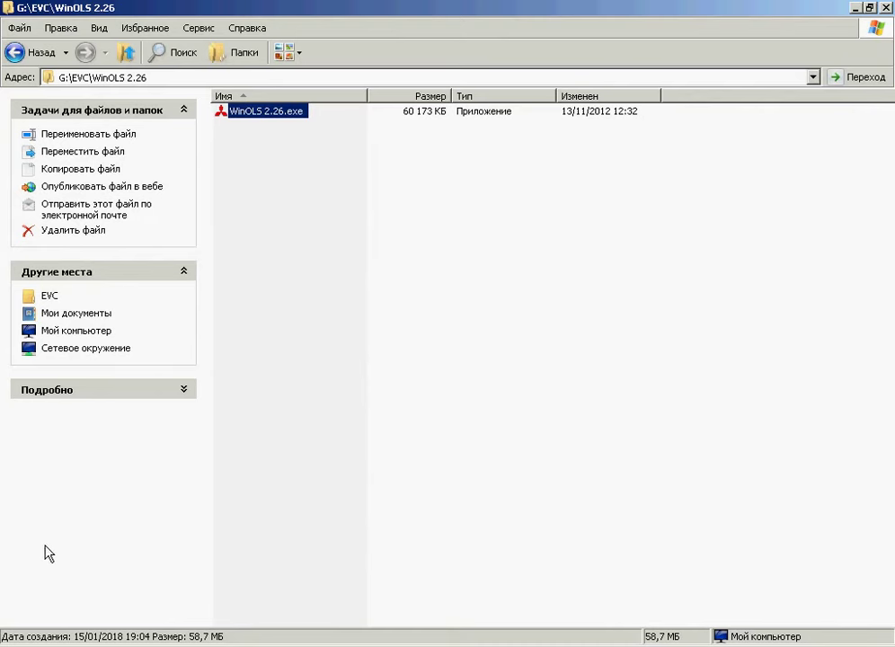
Launch the installed WinOLS program from the EVC program group and dismiss the tip of the day
click(18, 644)
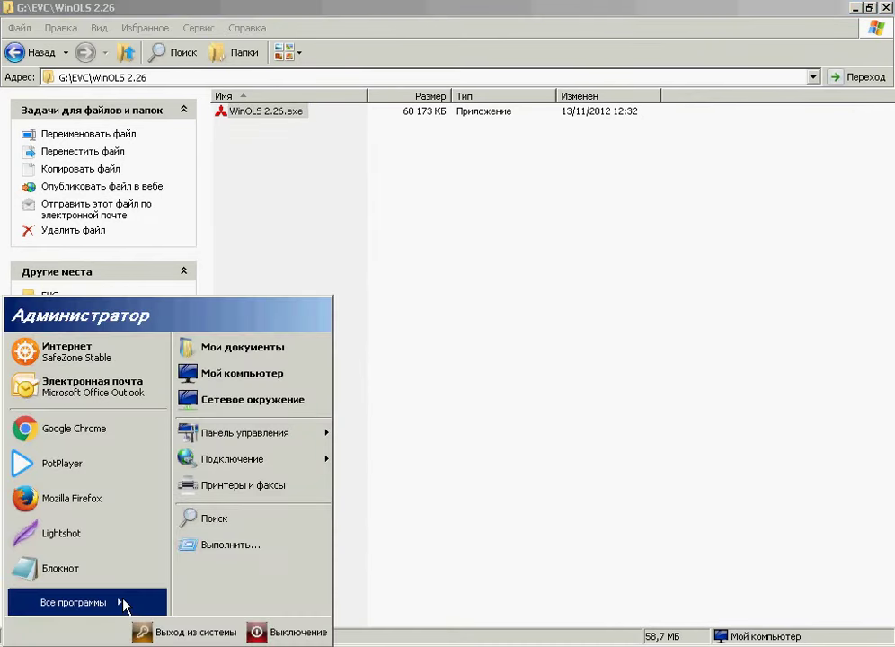
click(112, 602)
mouse_move(377, 519)
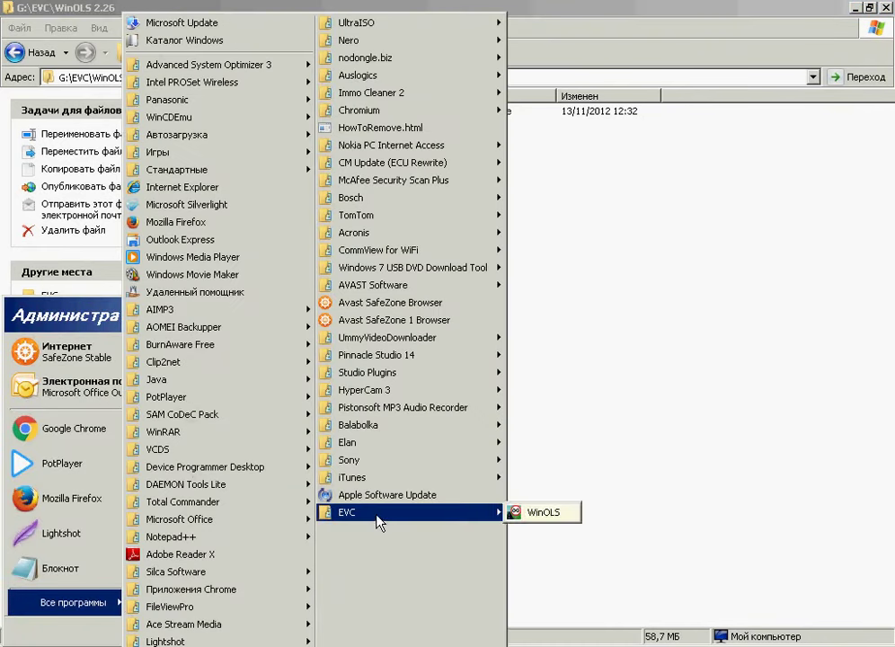
click(528, 514)
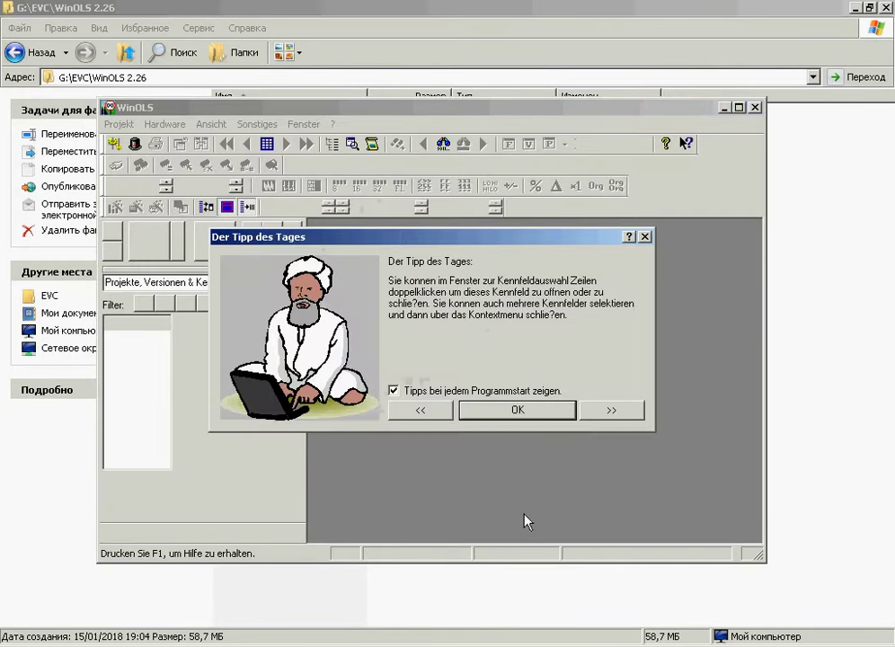
click(520, 412)
Set the WinOLS interface language to English (UK) in the configuration and acknowledge the restart notice
click(304, 124)
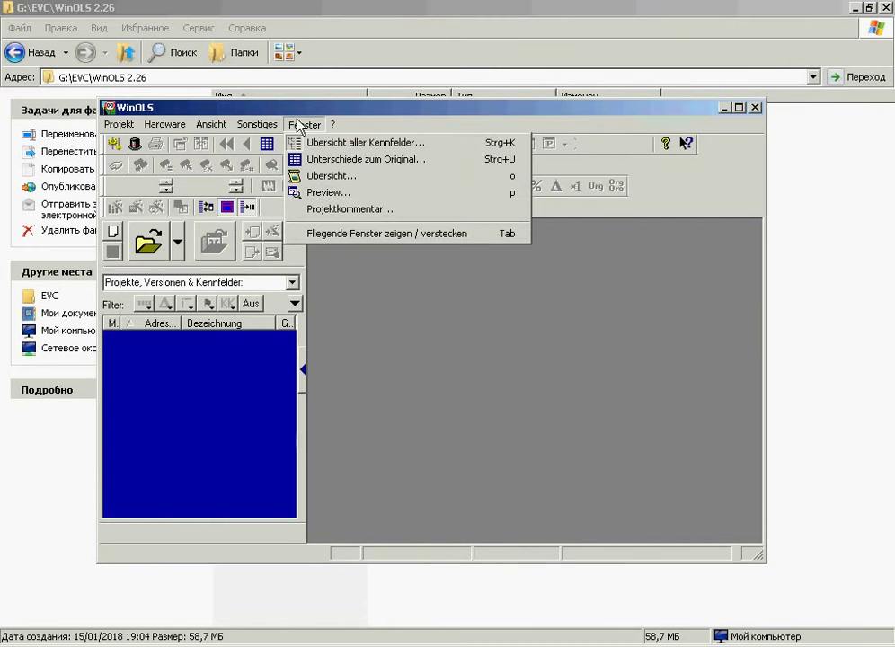
mouse_move(263, 128)
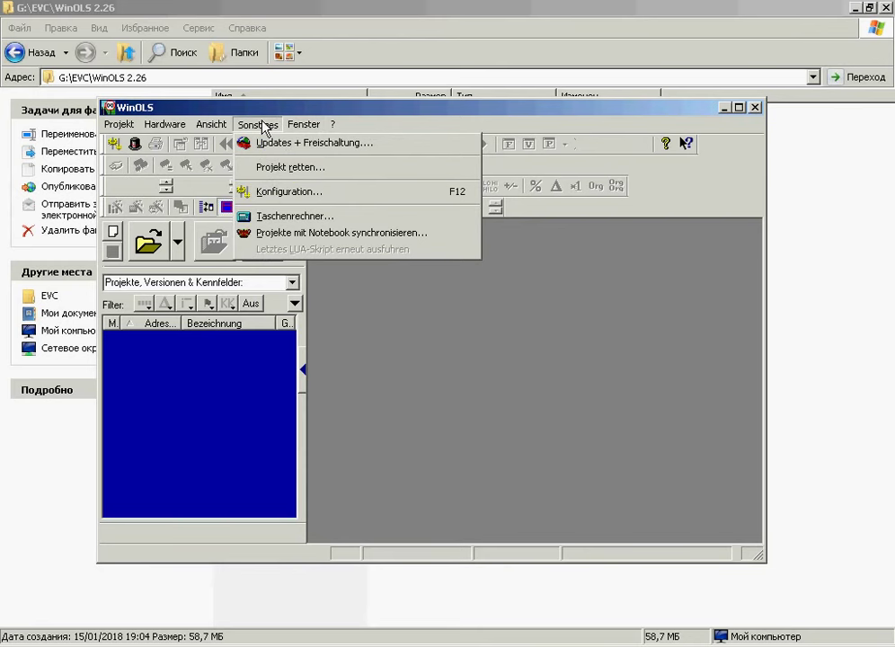
click(276, 192)
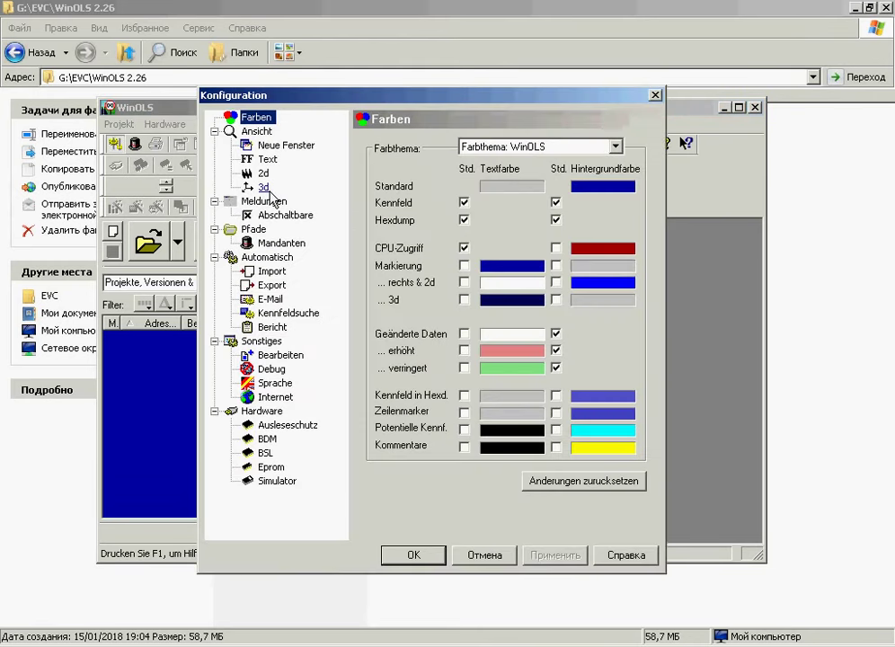
click(273, 384)
click(450, 165)
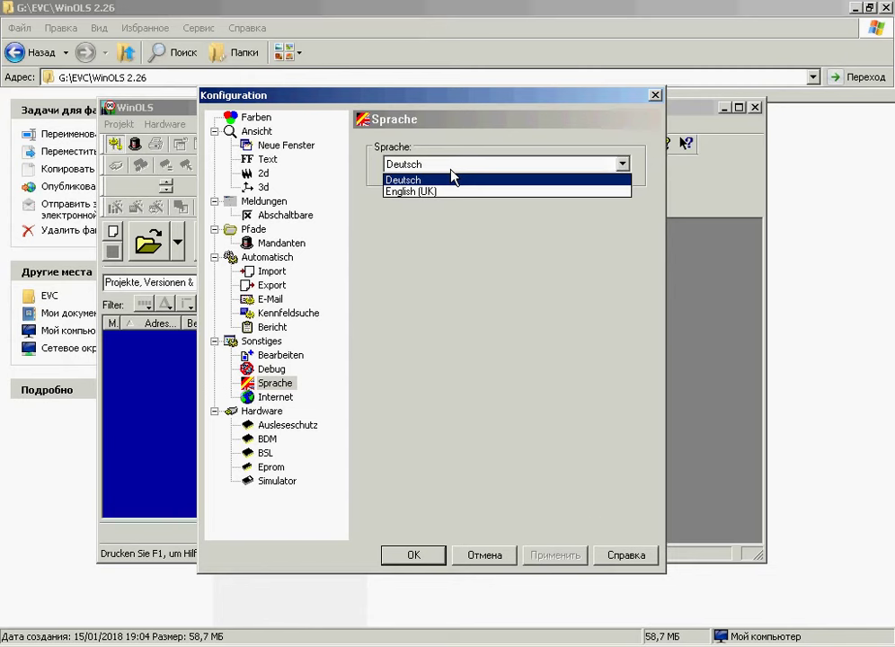
click(437, 190)
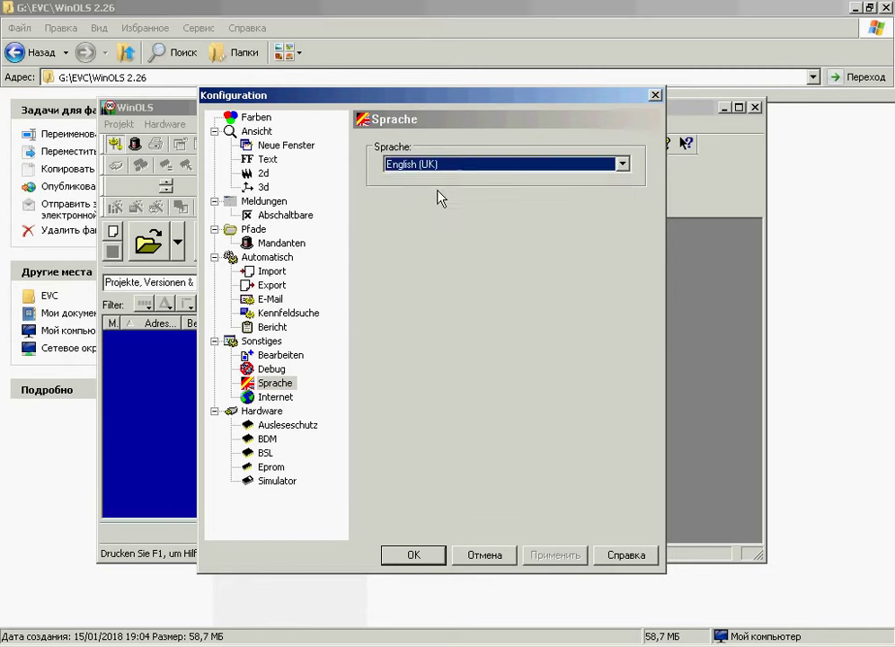
click(416, 560)
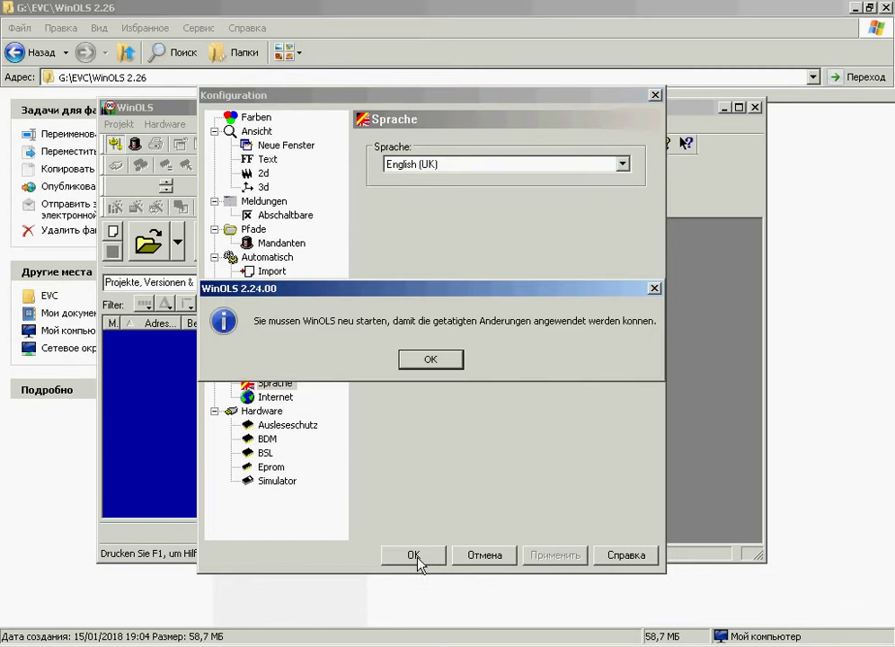
click(431, 363)
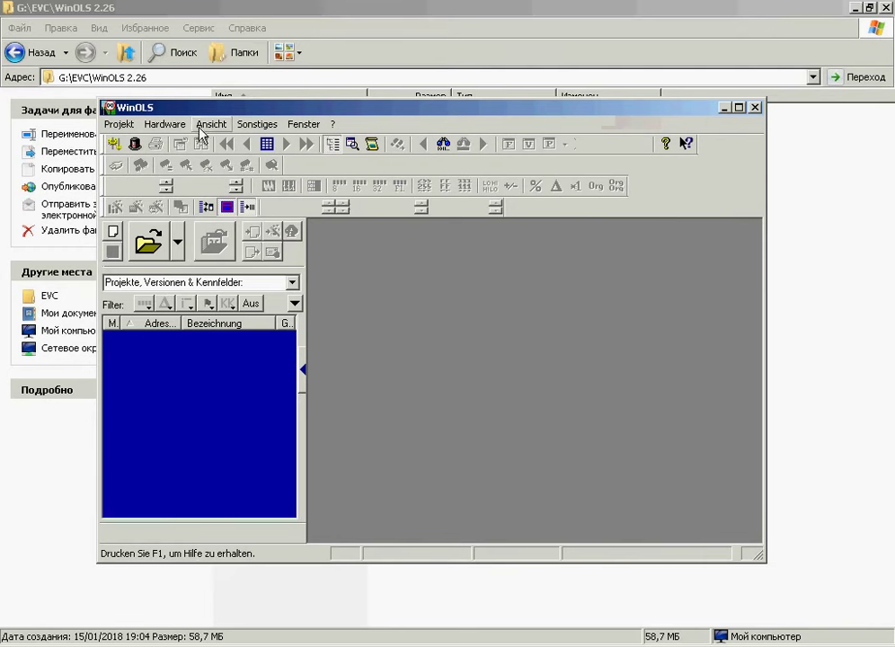
Reopen the configuration to check the selected interface language
click(118, 125)
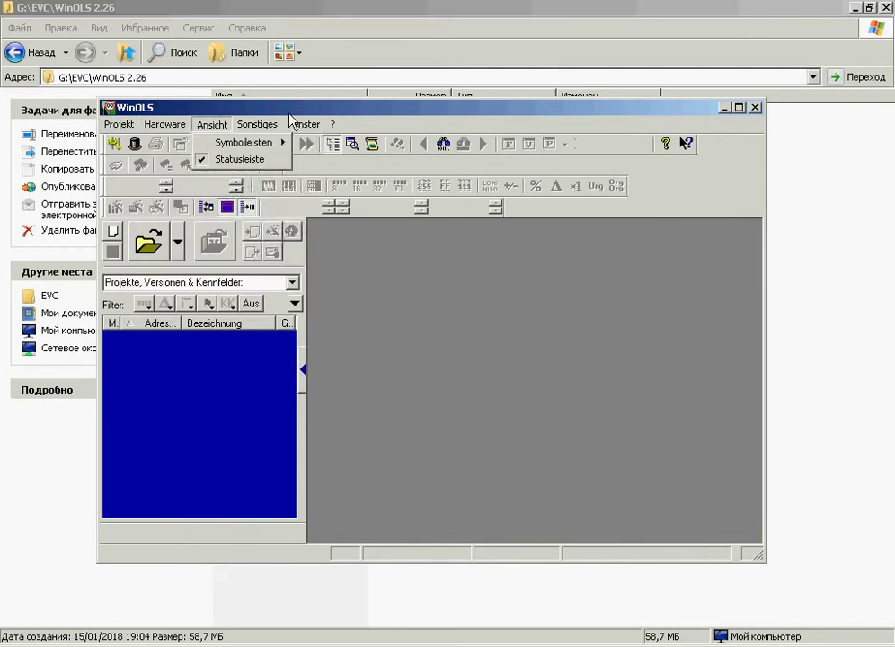
mouse_move(271, 125)
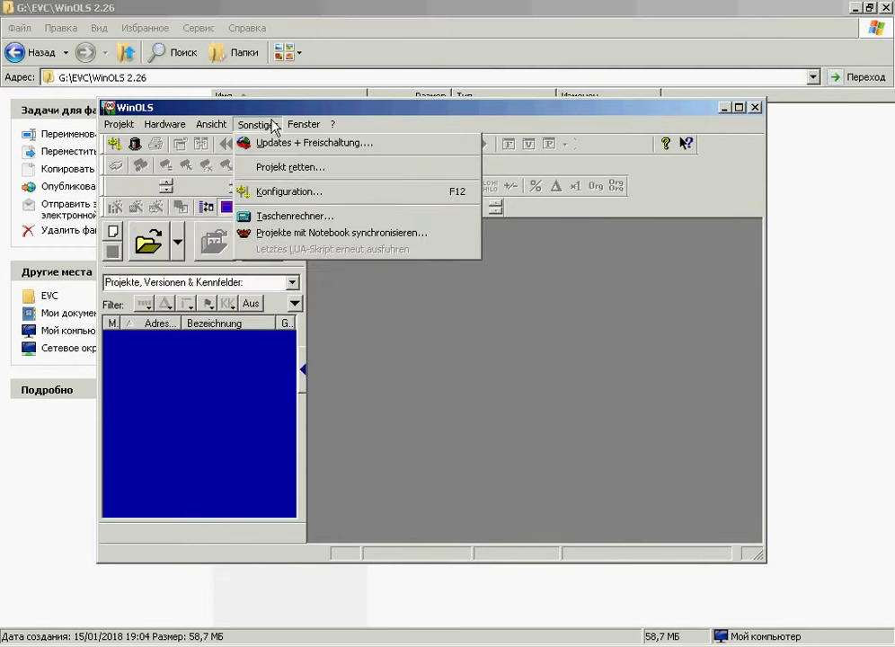
click(275, 192)
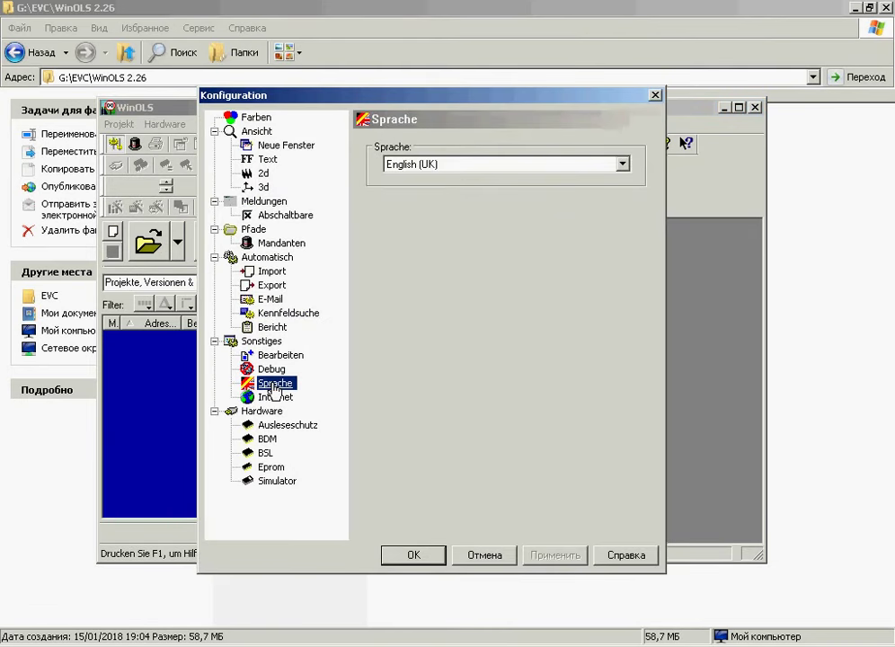
click(428, 554)
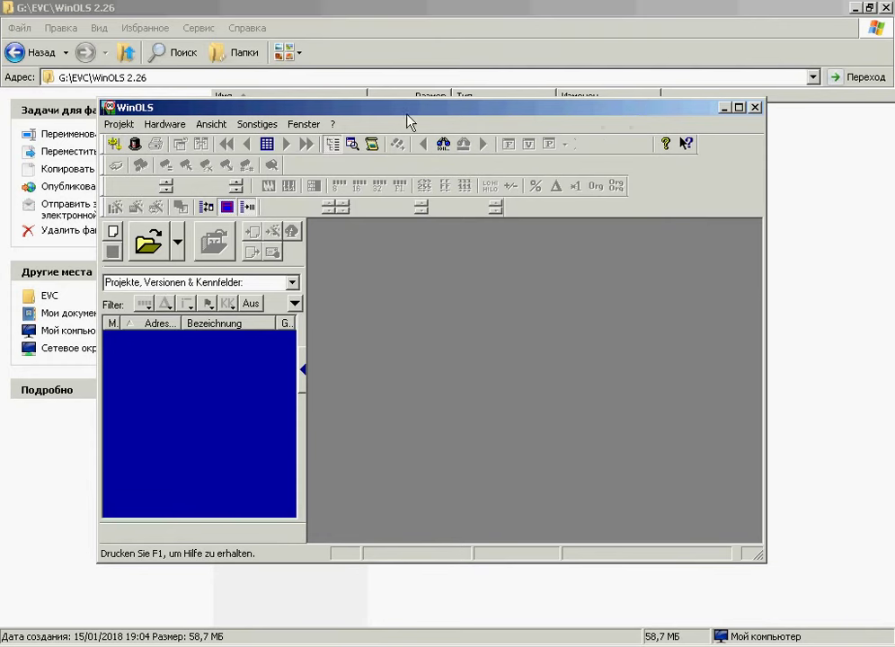
Restart WinOLS, dismissing its tip of the day, and return the file window to the EVC folder
click(755, 108)
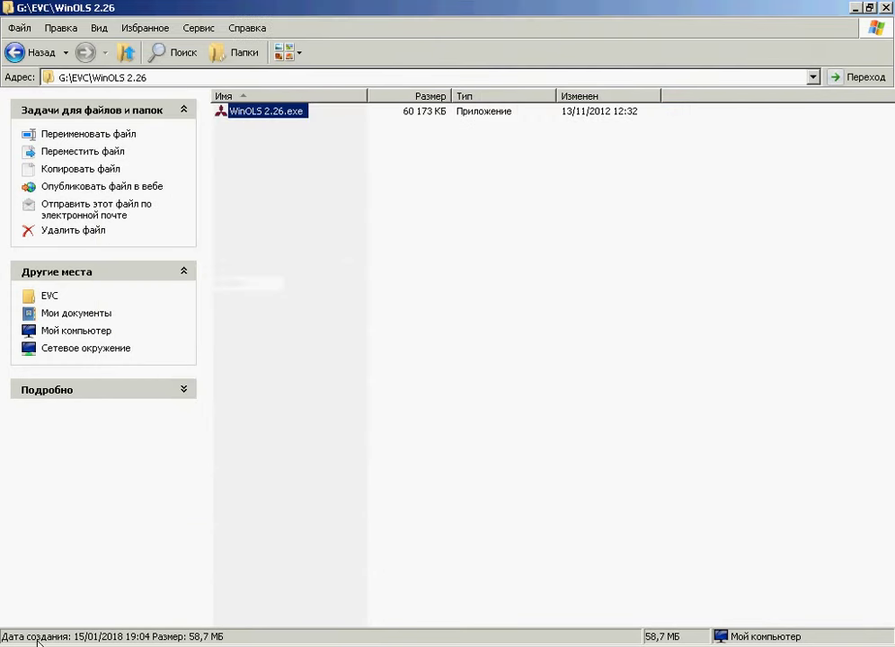
key(super)
click(116, 595)
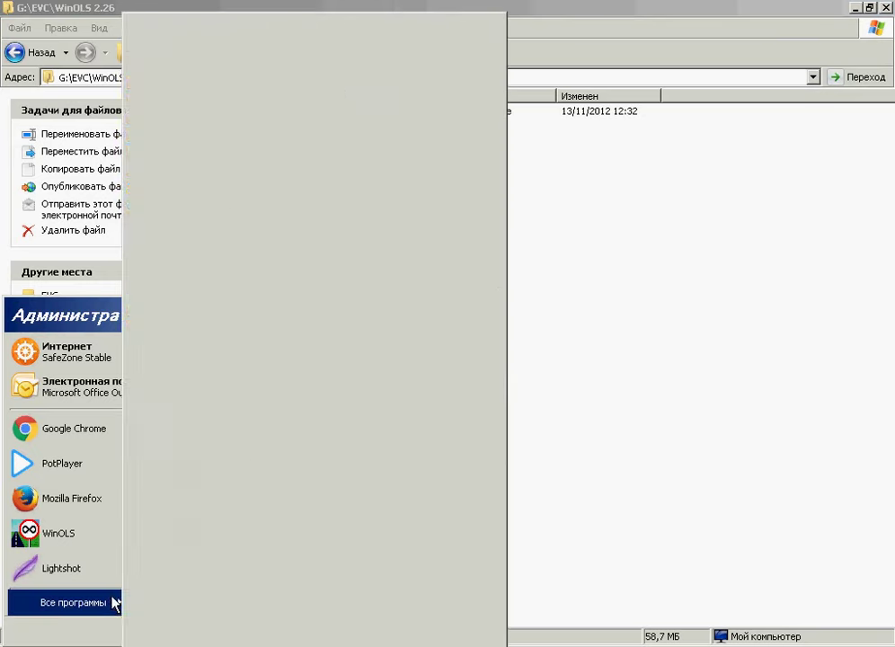
mouse_move(387, 514)
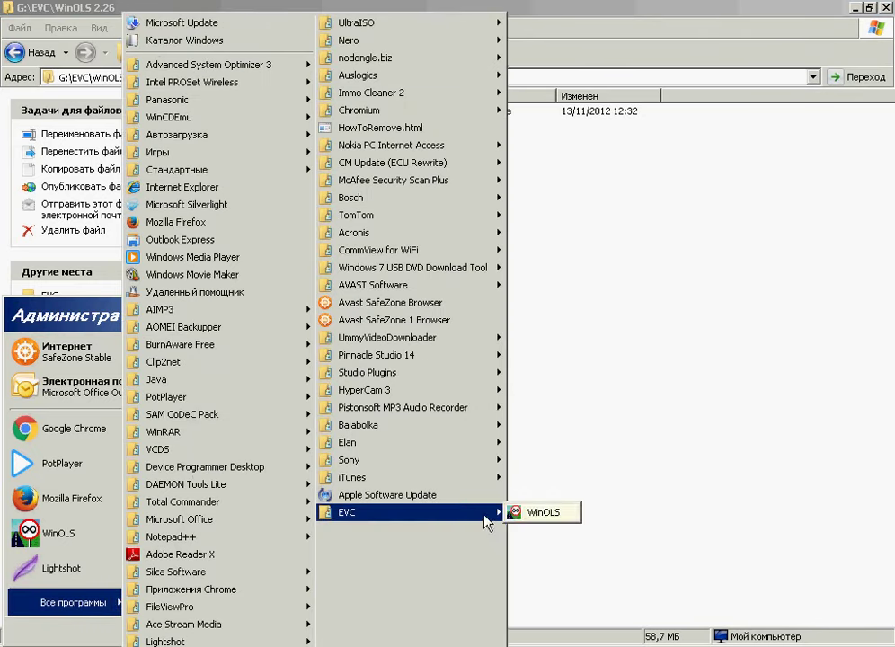
click(530, 515)
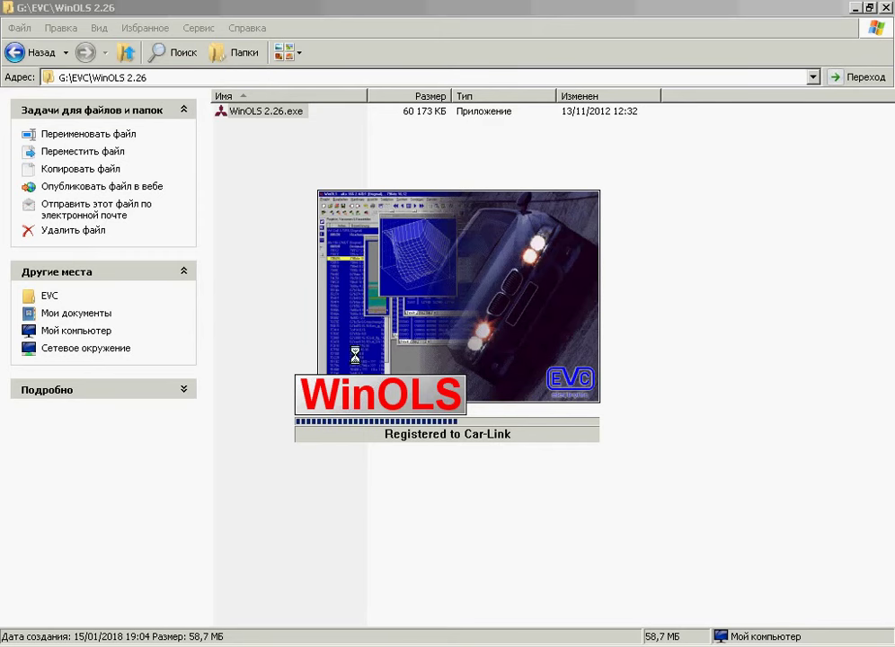
click(262, 178)
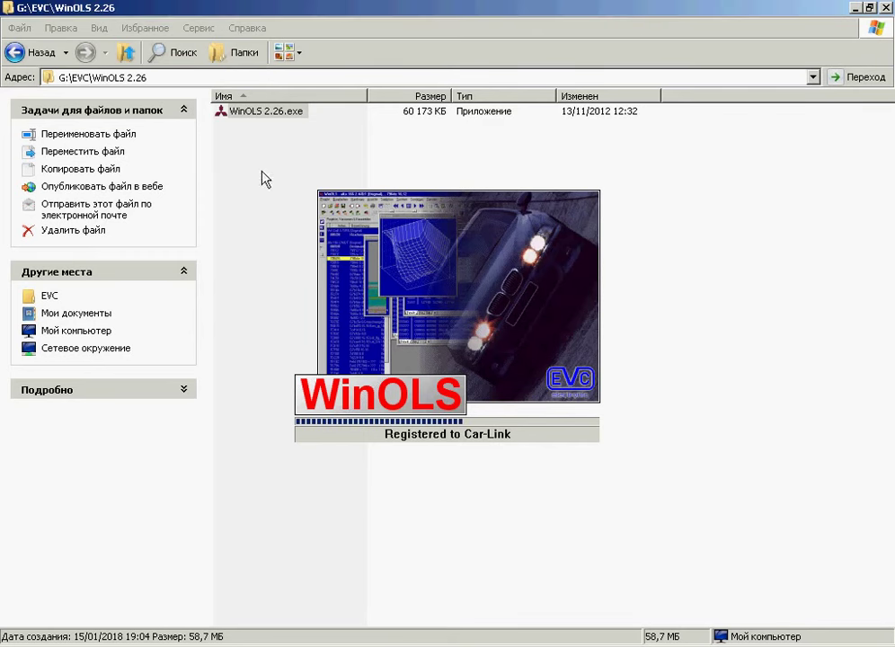
click(16, 52)
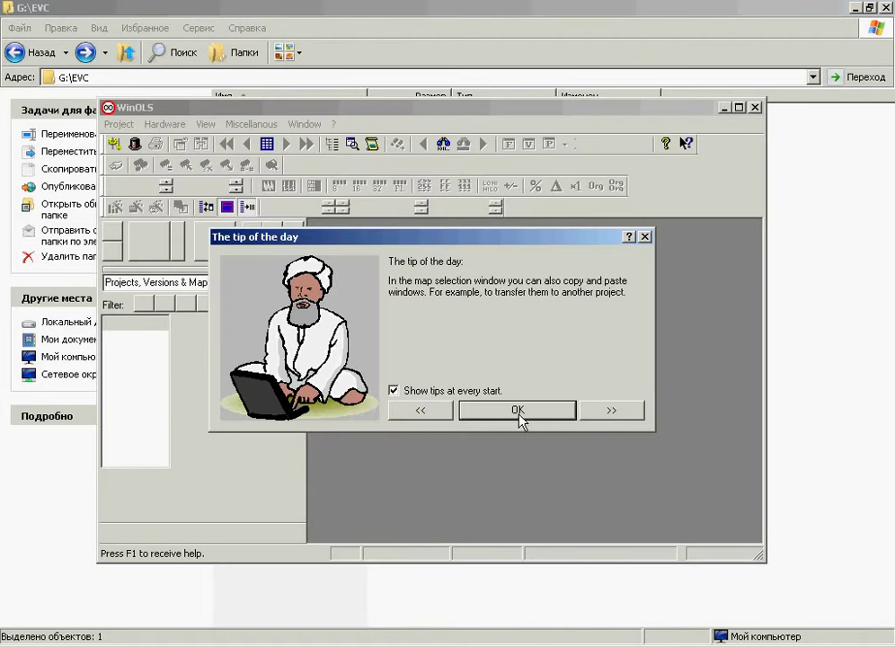
click(521, 409)
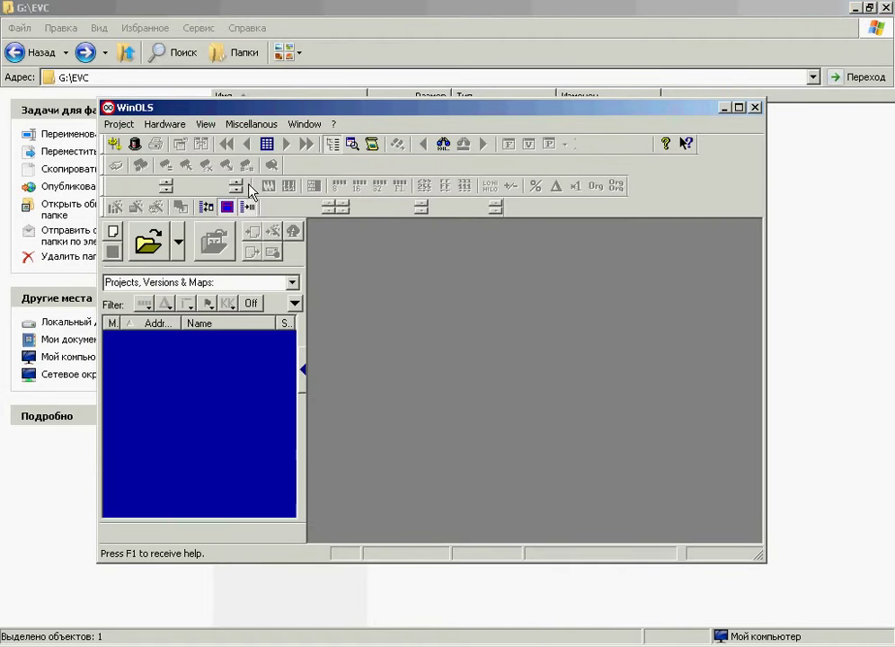
Import the ORI file from the AUDI A4 folder into WinOLS, accepting the checksums and the preselected found properties
click(120, 124)
drag(358, 107, 390, 207)
click(256, 115)
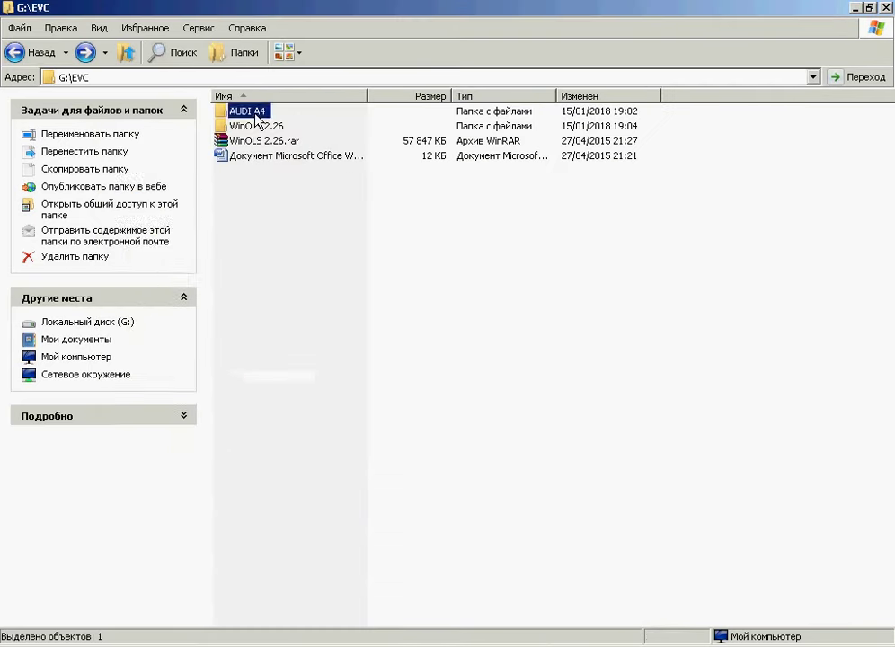
double_click(256, 115)
key(alt+Tab)
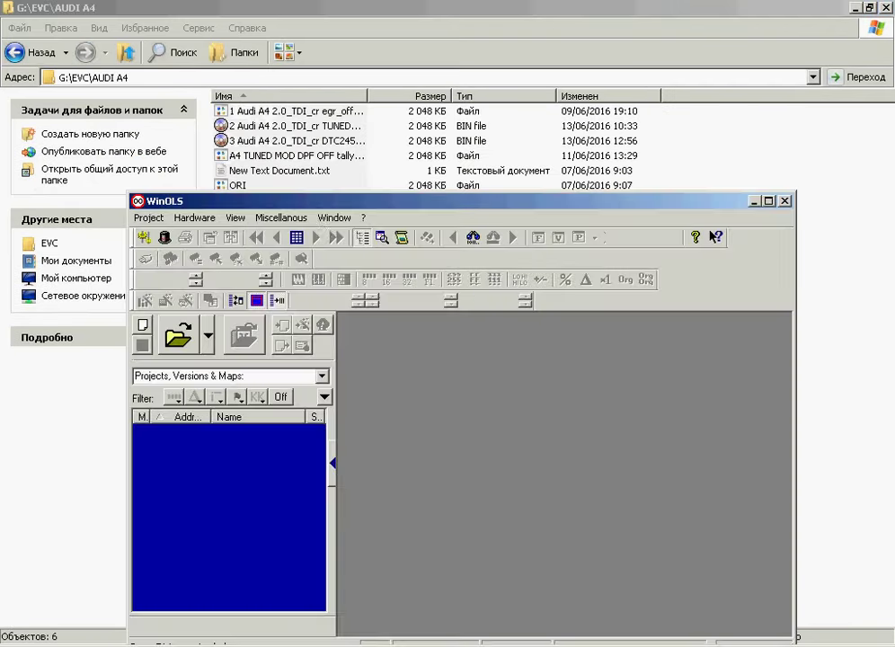
drag(236, 185, 437, 380)
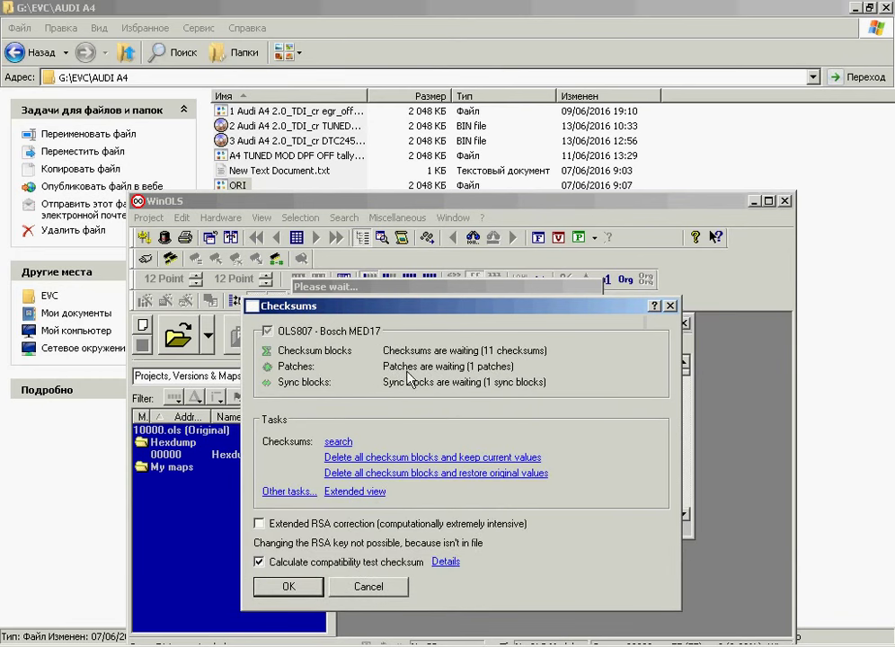
click(299, 588)
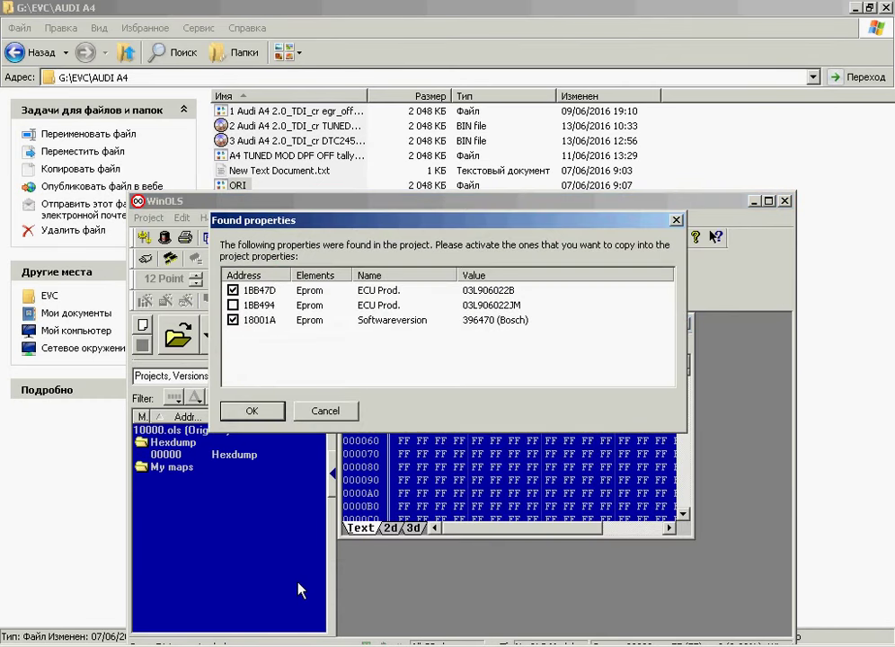
click(268, 416)
Set the project's vehicle producer to Audi and chassis to A4, and accept the project properties
click(215, 325)
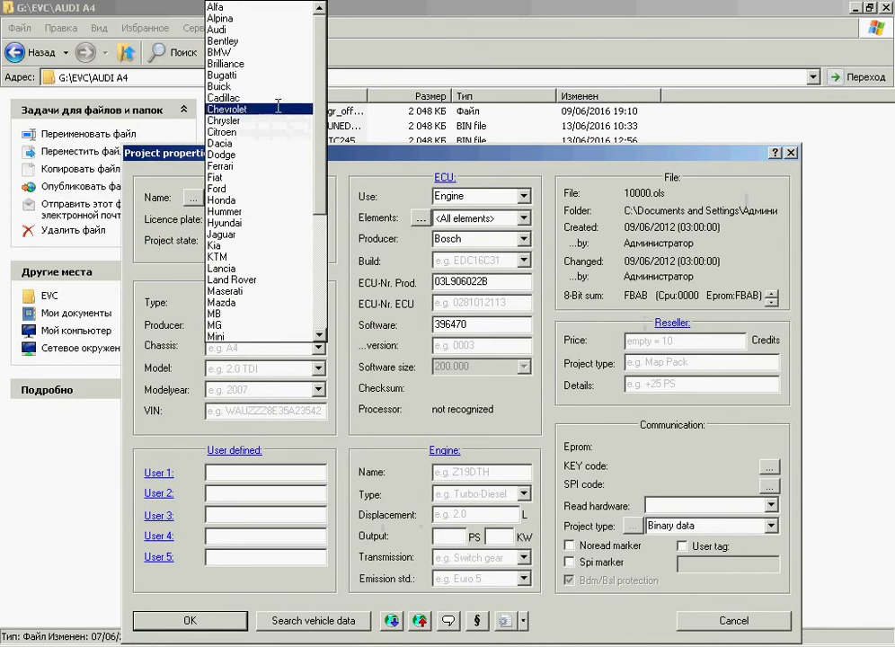
click(218, 30)
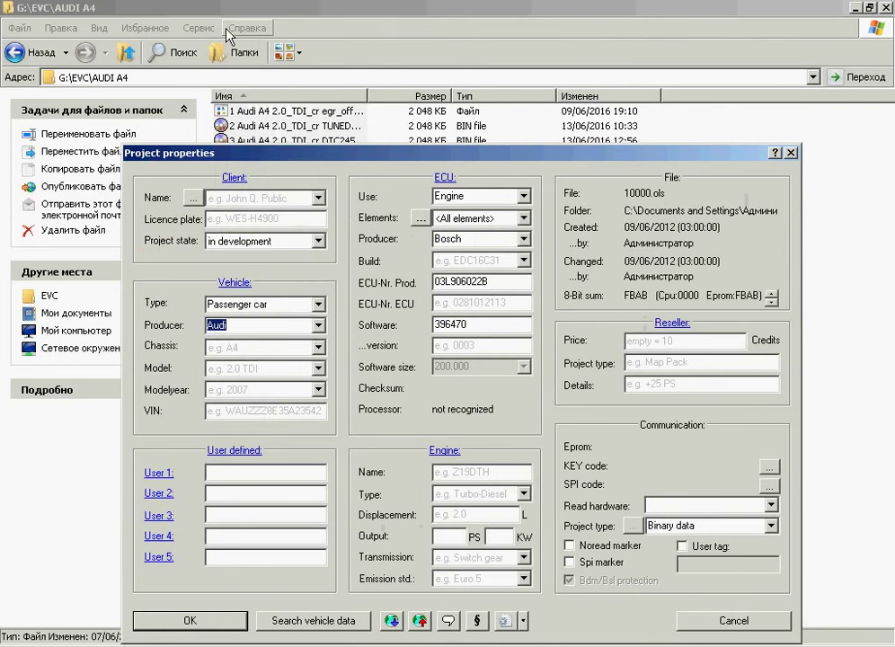
click(284, 350)
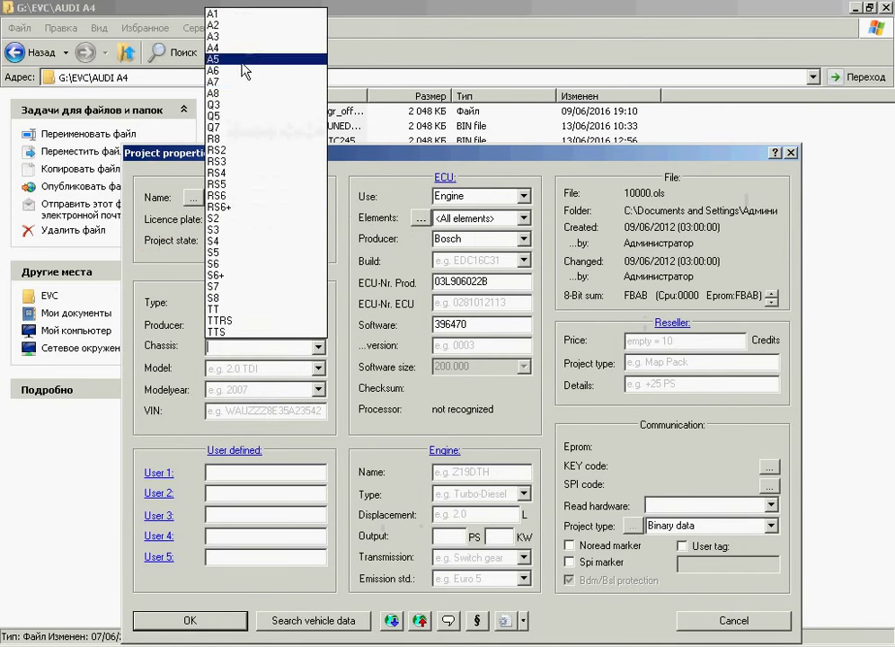
click(242, 49)
click(261, 368)
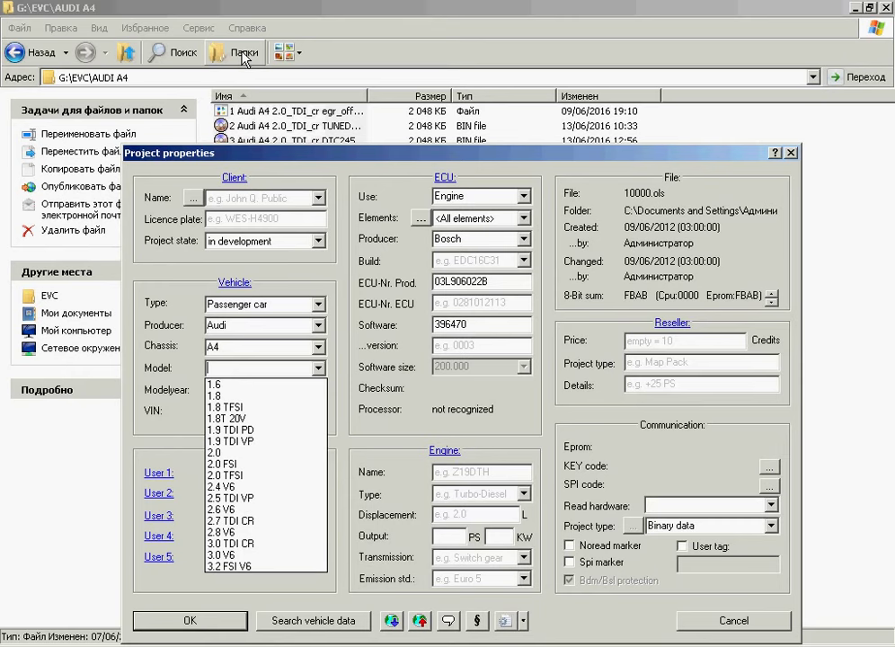
click(191, 561)
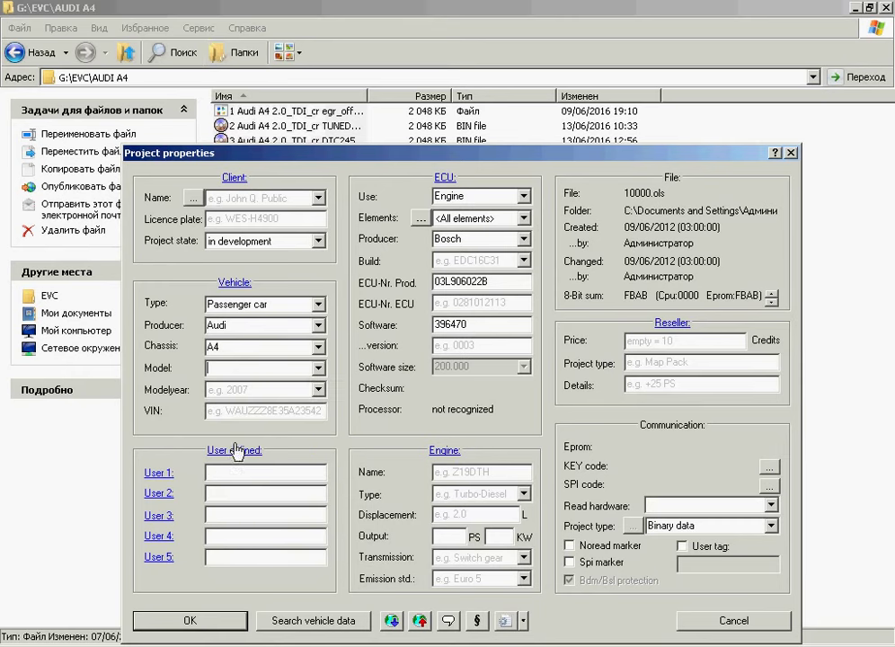
click(193, 621)
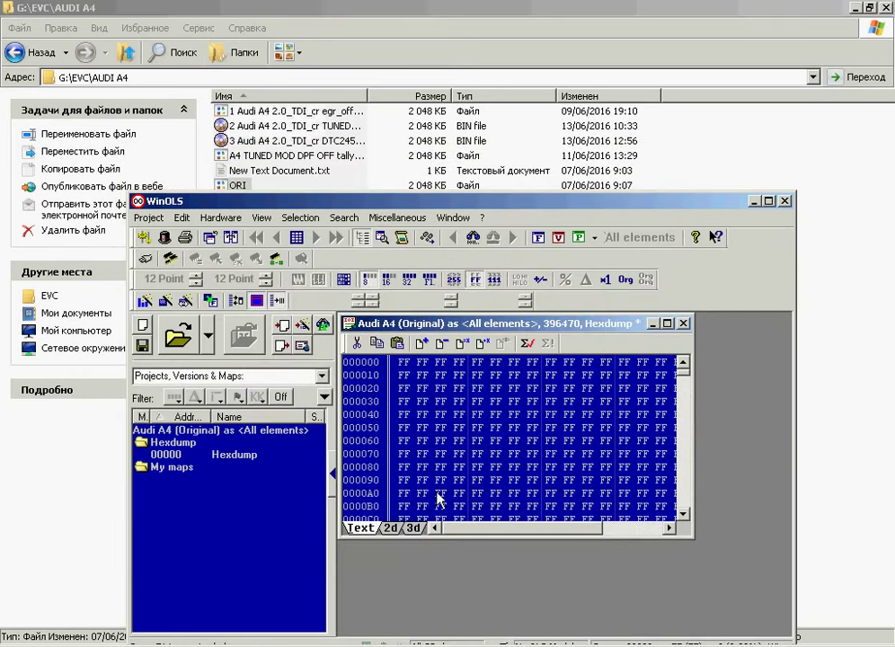
Maximize the hexdump within WinOLS, move the program window up, and open potential map 1A125C
double_click(540, 322)
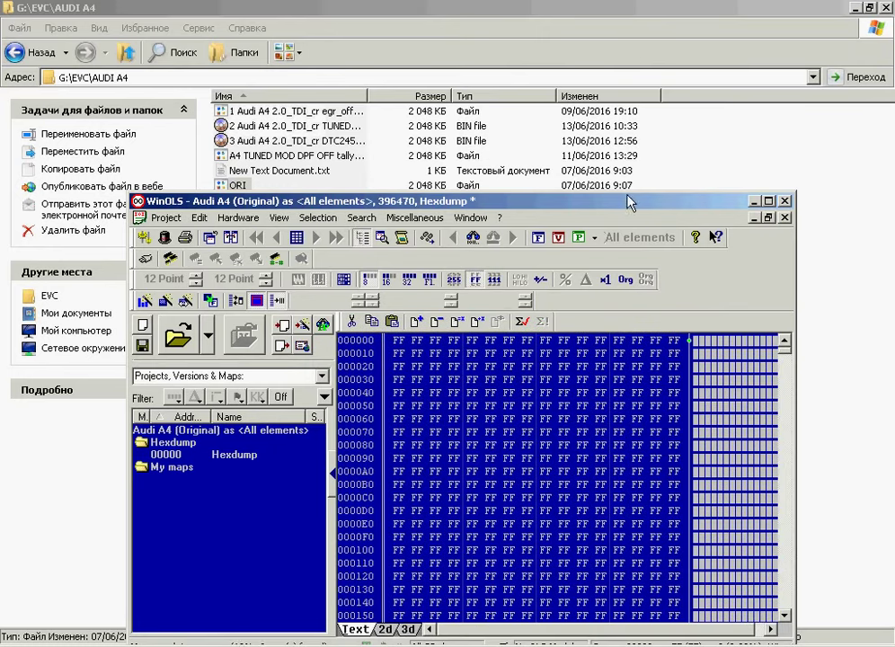
drag(481, 200, 468, 74)
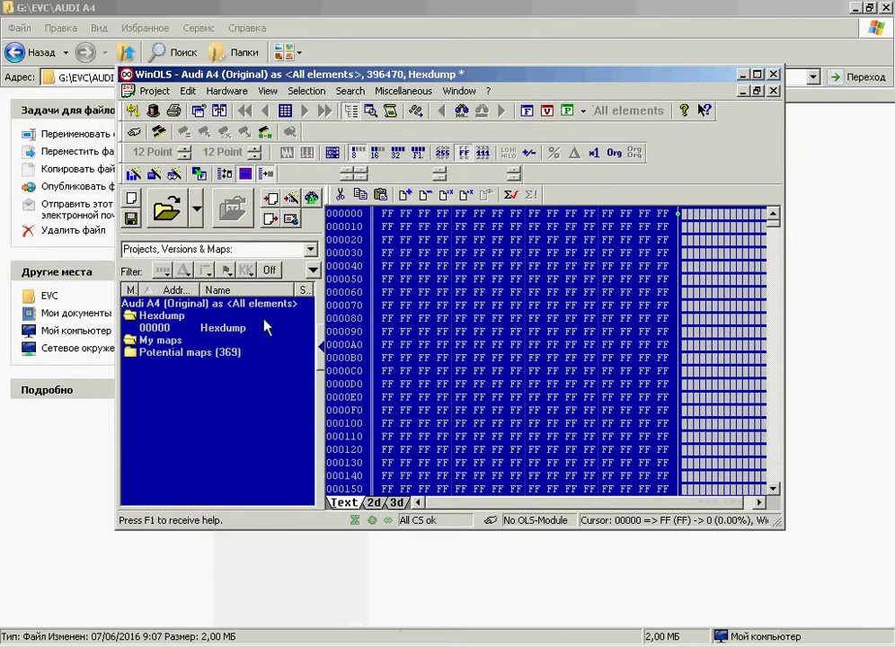
click(160, 340)
double_click(148, 353)
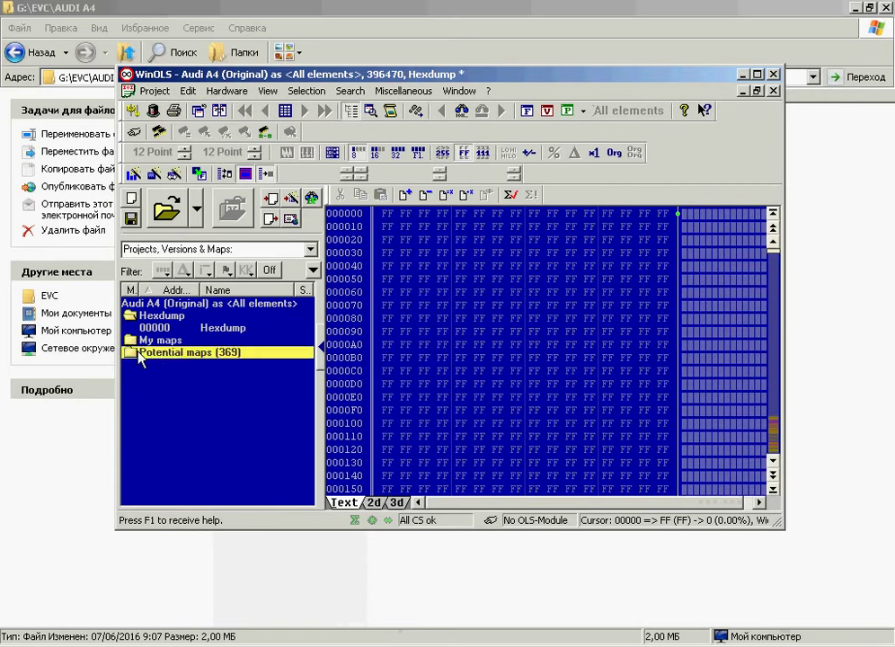
double_click(162, 366)
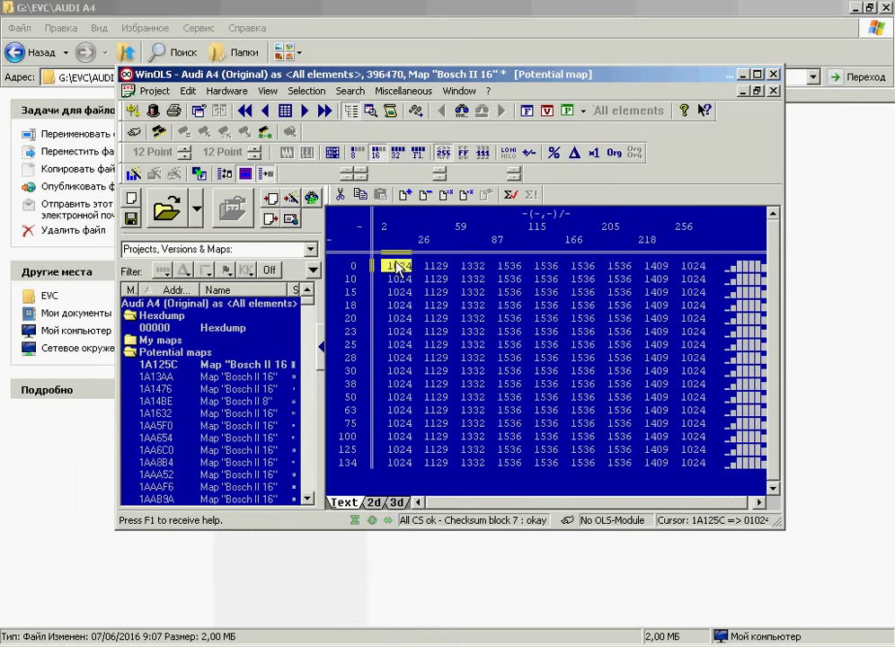
drag(397, 267, 693, 463)
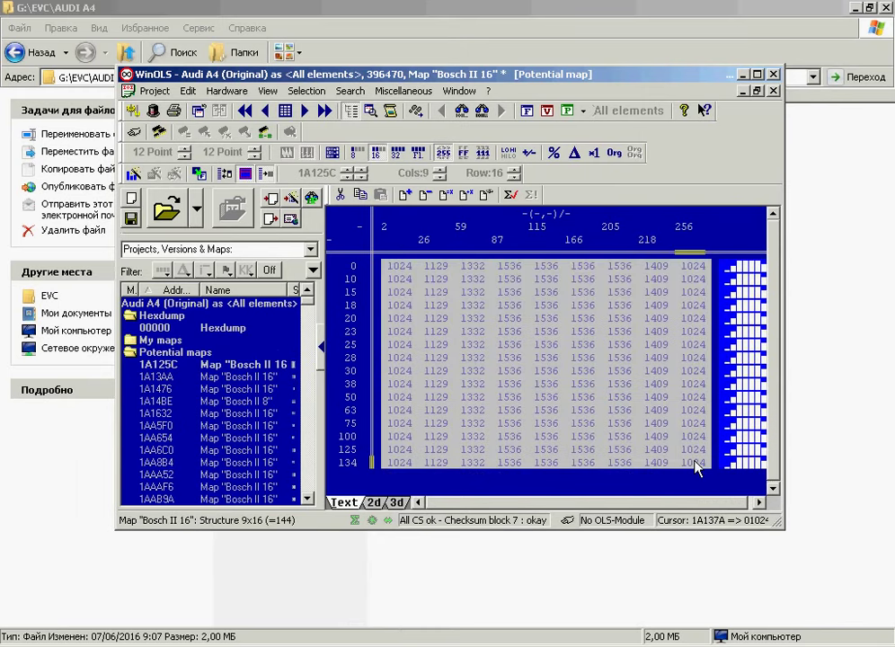
right_click(692, 462)
click(599, 303)
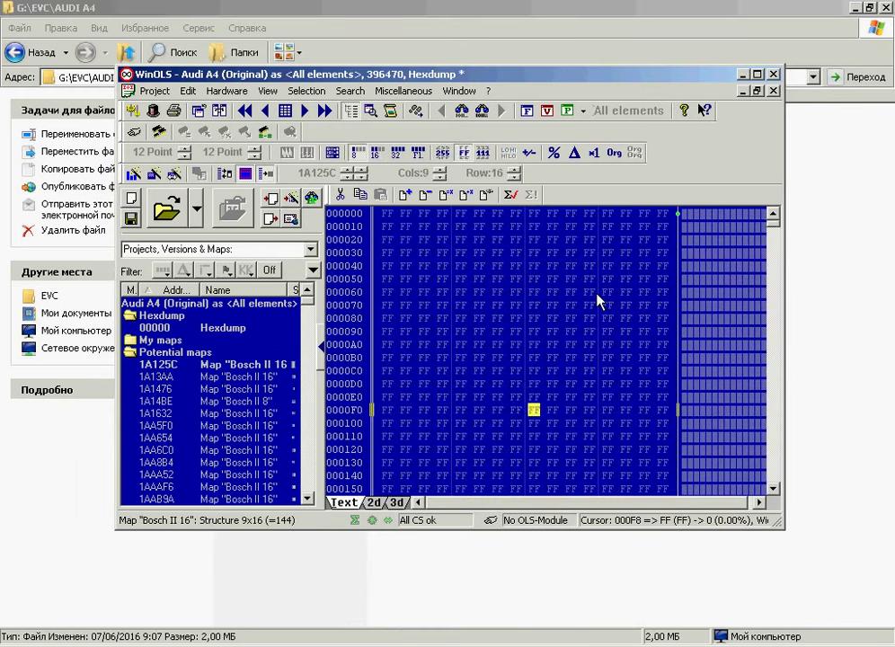
double_click(162, 365)
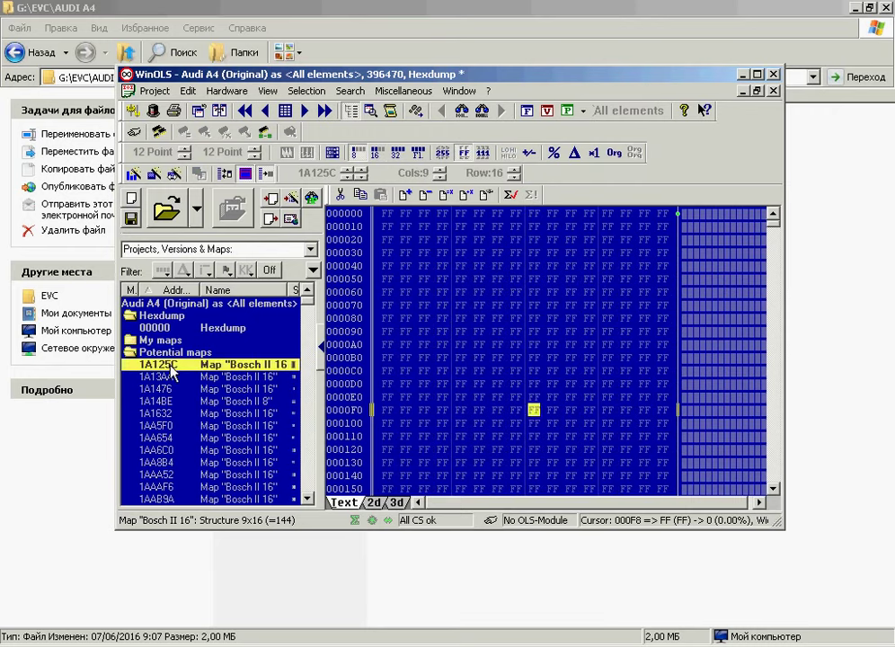
Select all cells of map 1A125C and switch their display to percentage differences, dismissing the copy-and-paste notice
drag(399, 266, 694, 470)
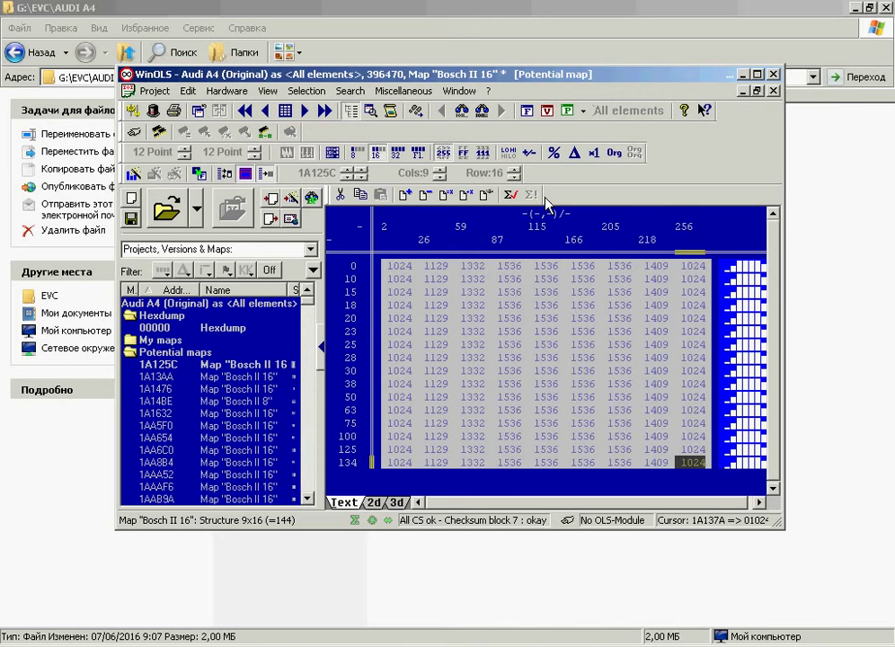
click(554, 153)
click(554, 153)
click(554, 153)
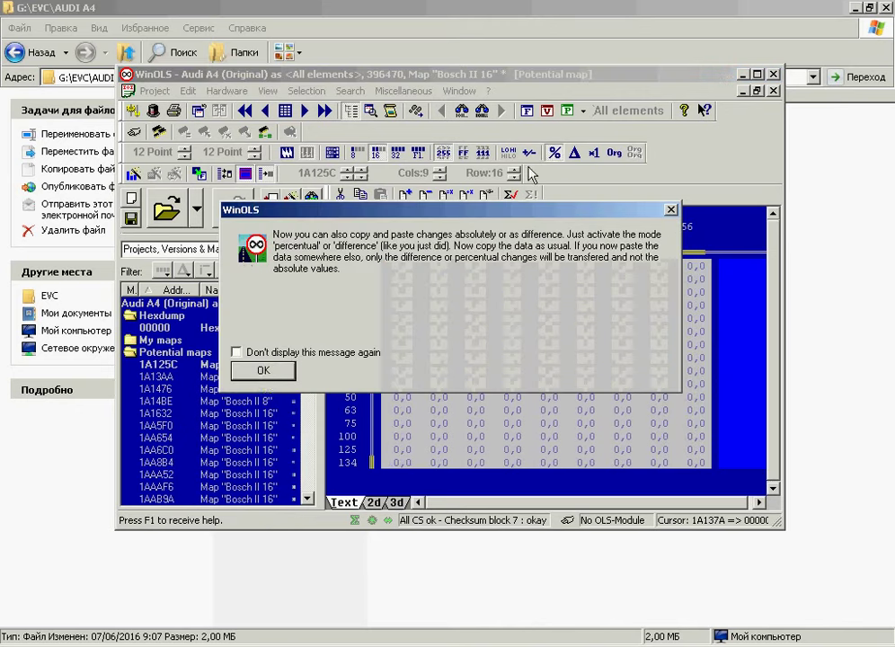
click(264, 372)
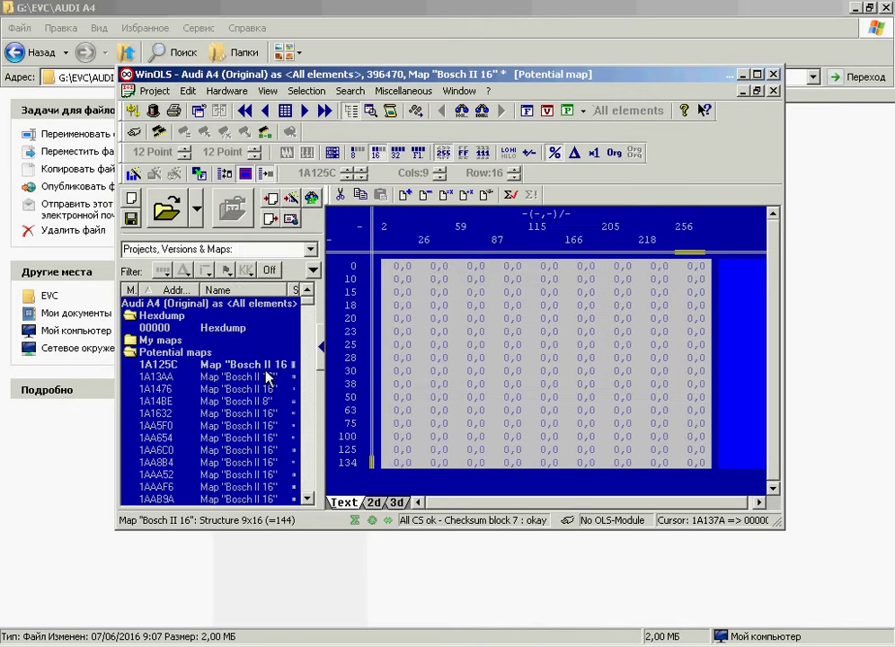
Apply an absolute change to the whole map, accepting the preset shown value of 0,0
key(ctrl+a)
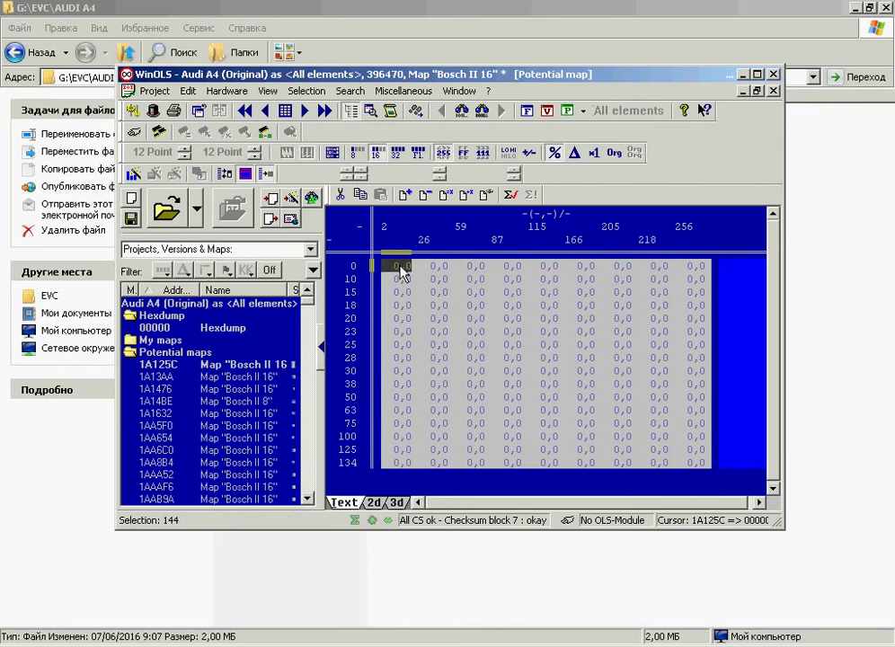
right_click(401, 273)
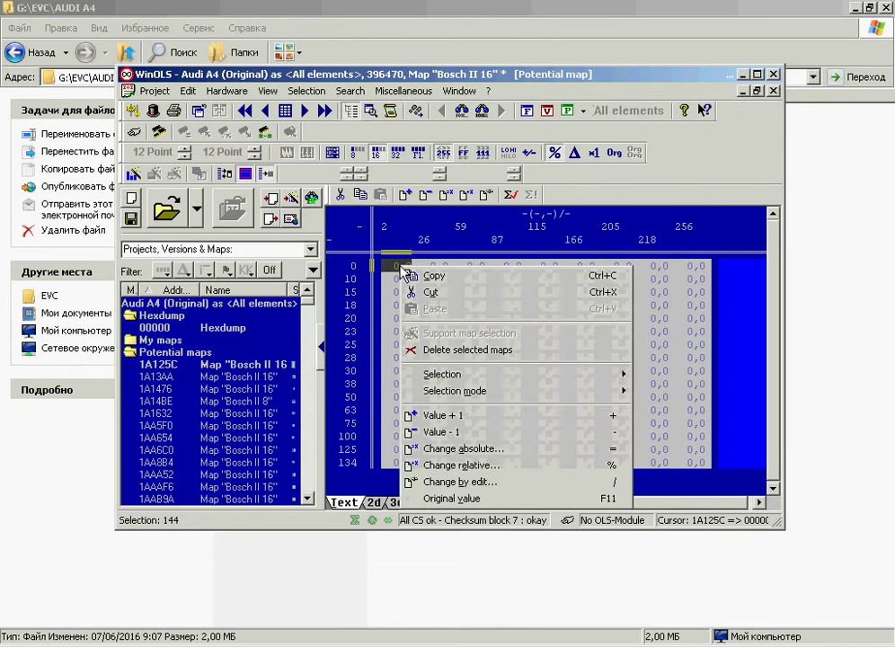
click(454, 448)
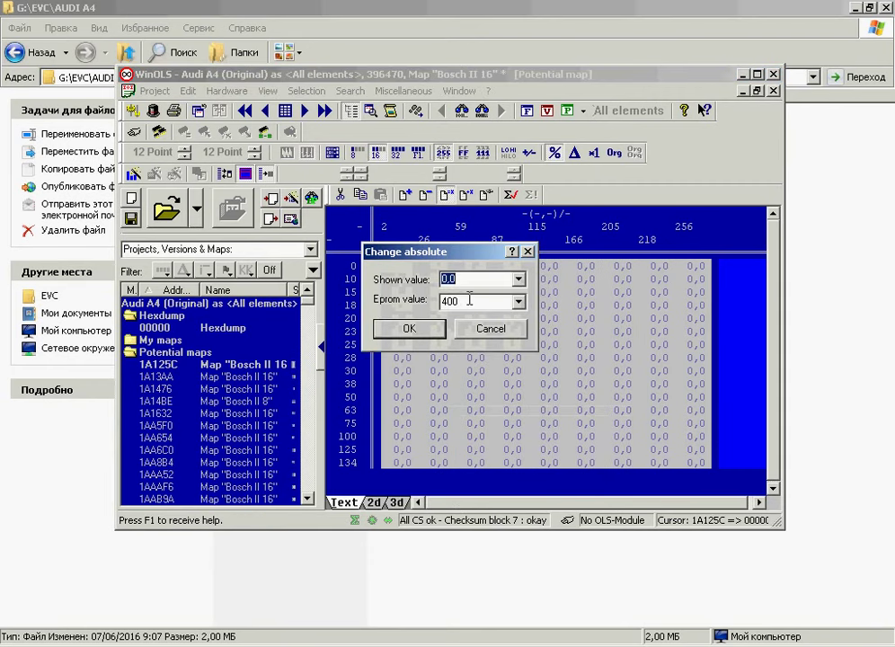
click(421, 325)
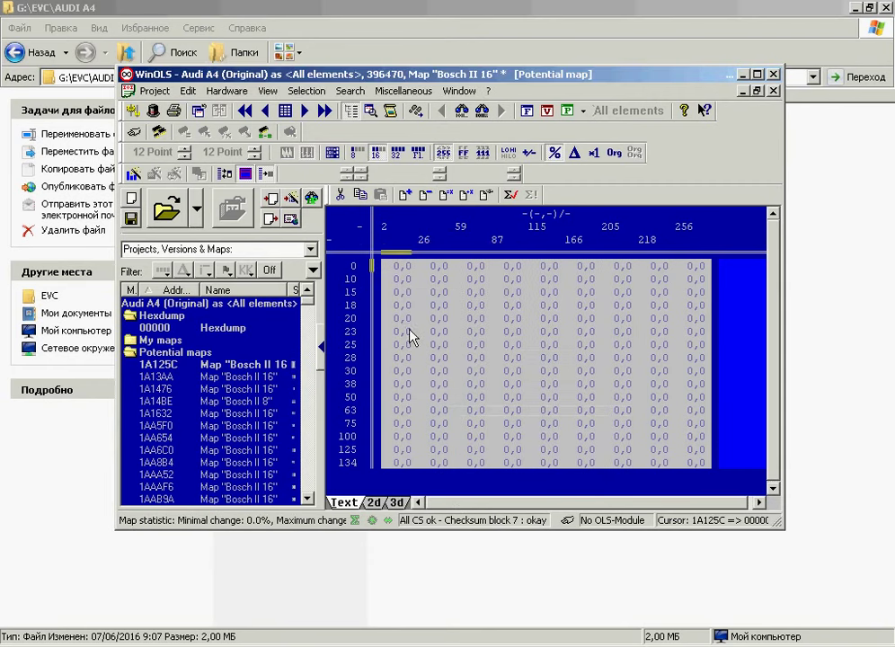
View the map's original values and absolute differences, and return to the percentage display
click(400, 266)
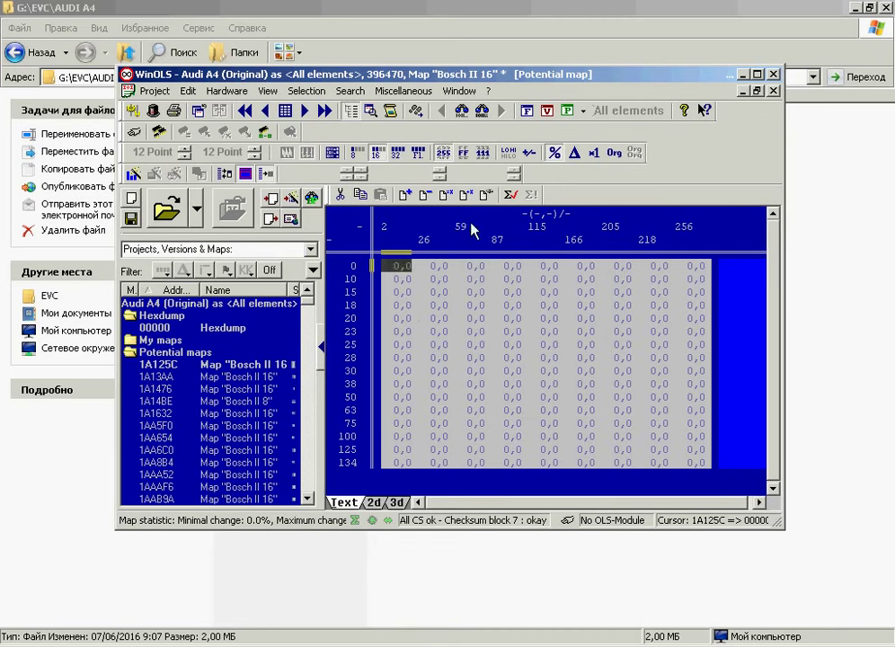
click(613, 153)
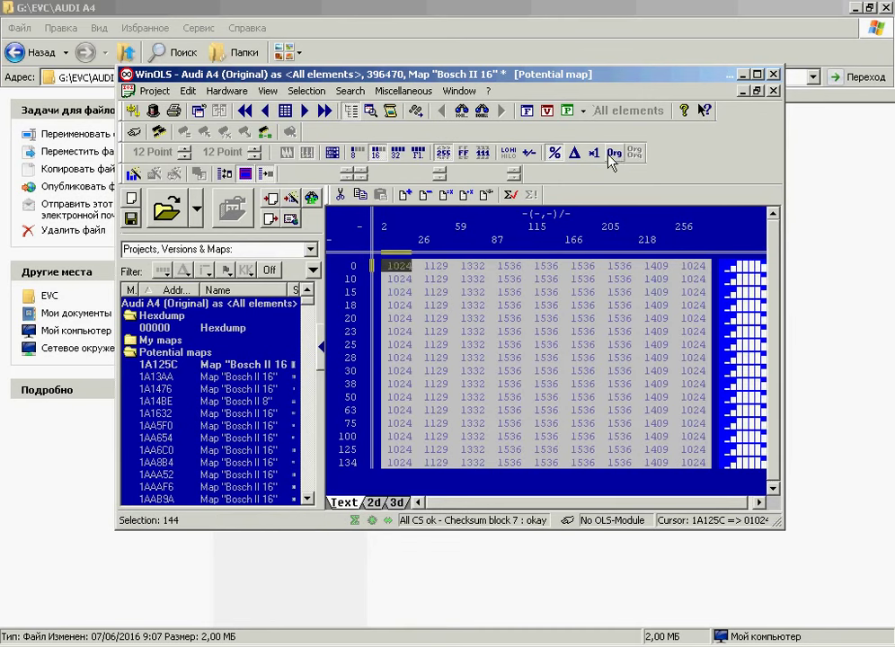
click(574, 155)
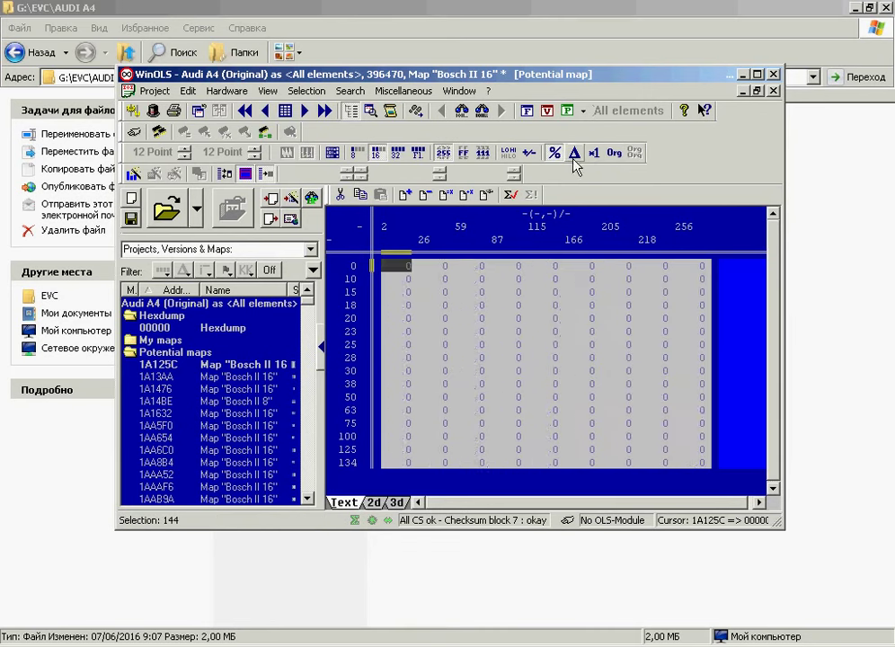
click(574, 154)
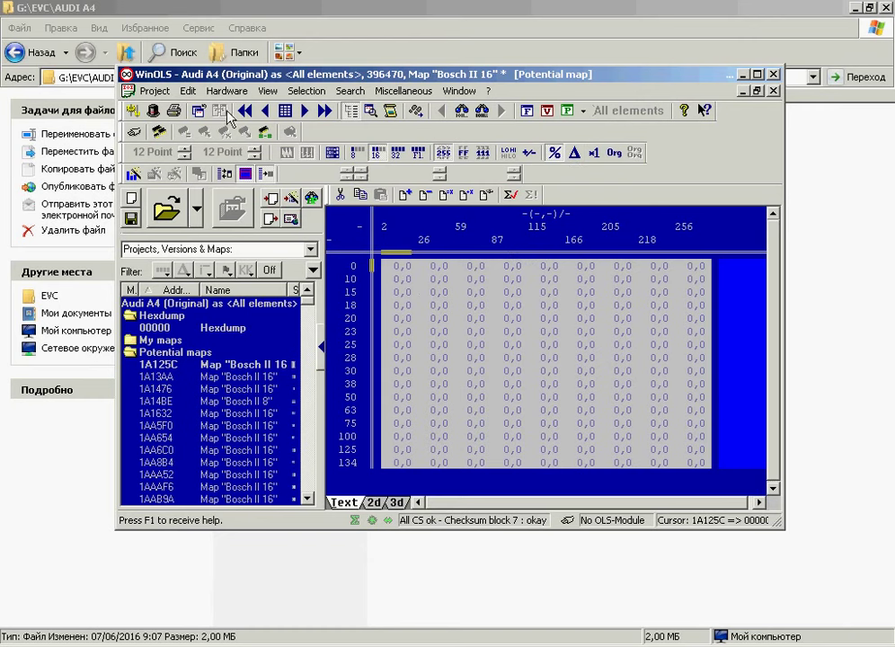
Start exporting the project in the Binary file format with the default options
click(151, 91)
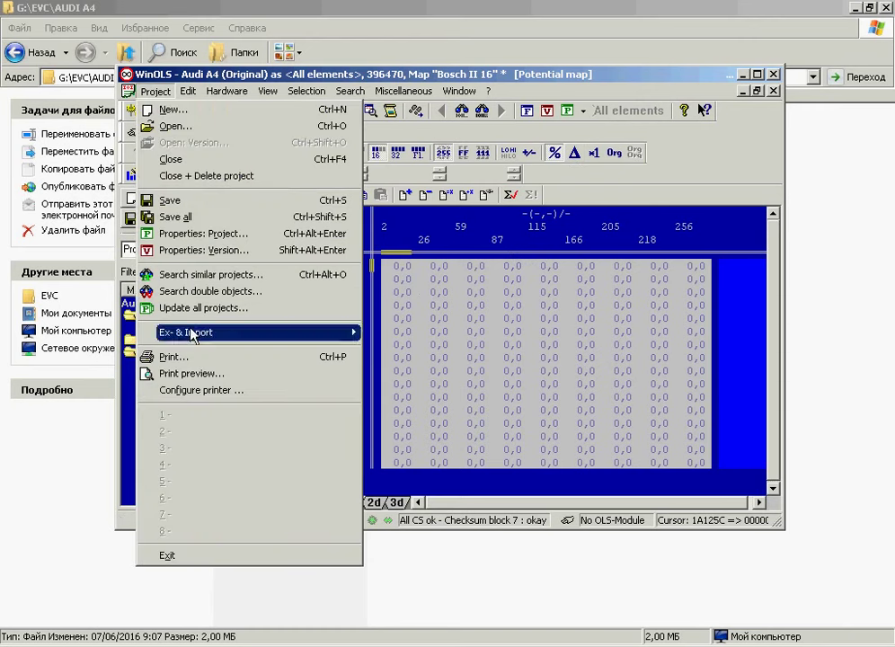
mouse_move(355, 338)
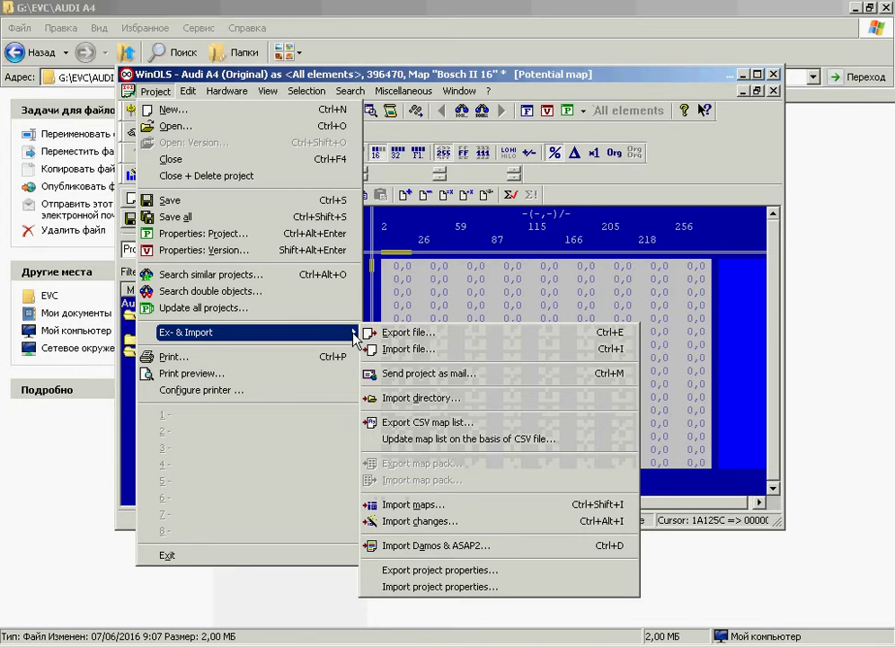
click(422, 335)
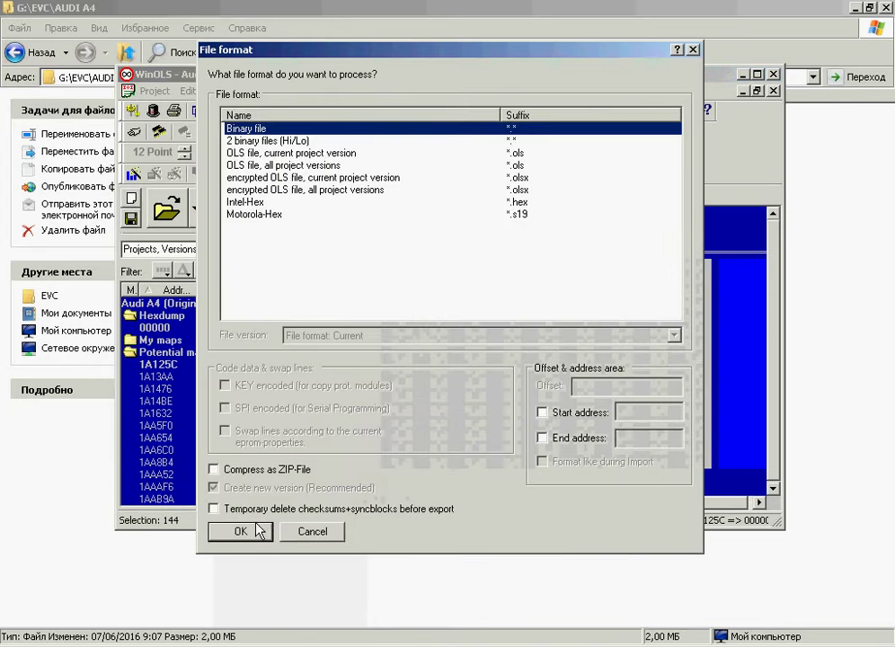
click(251, 533)
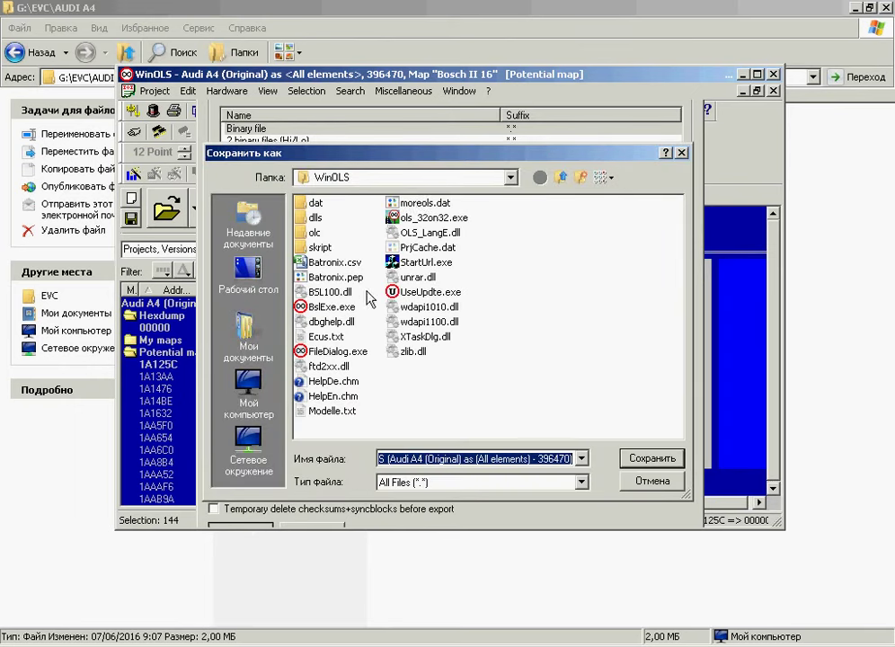
click(418, 180)
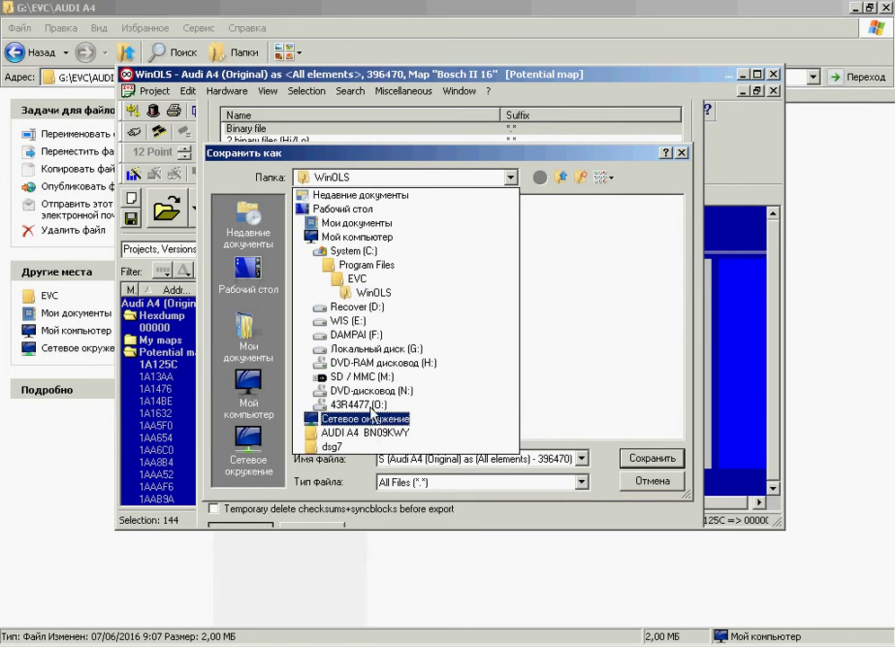
click(363, 209)
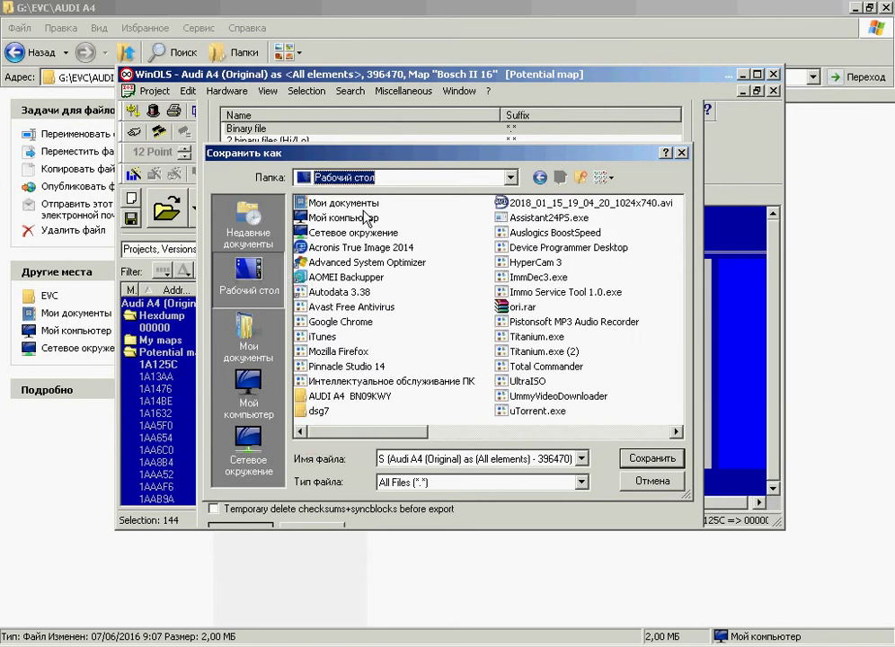
click(518, 431)
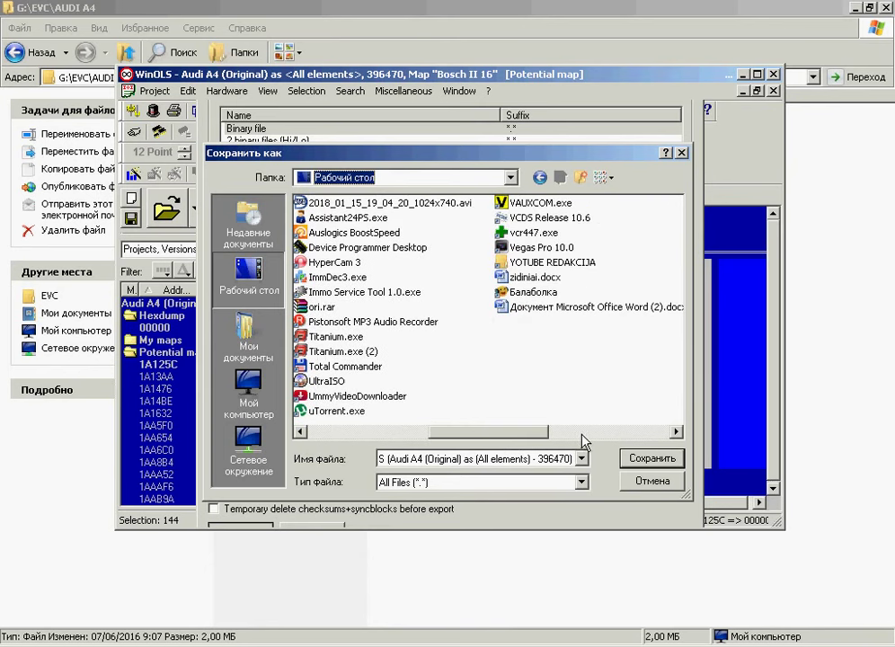
drag(539, 432, 380, 441)
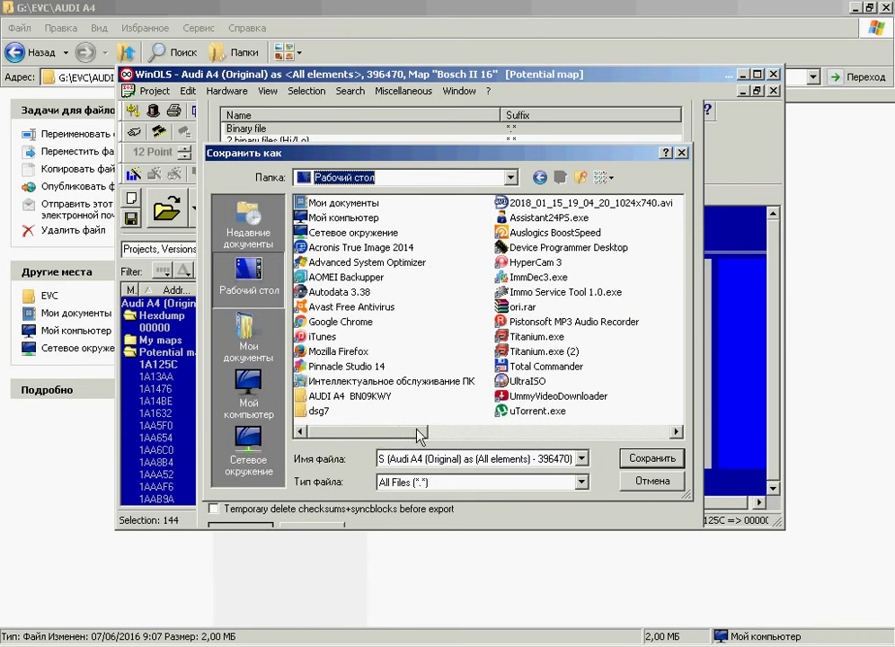
click(484, 430)
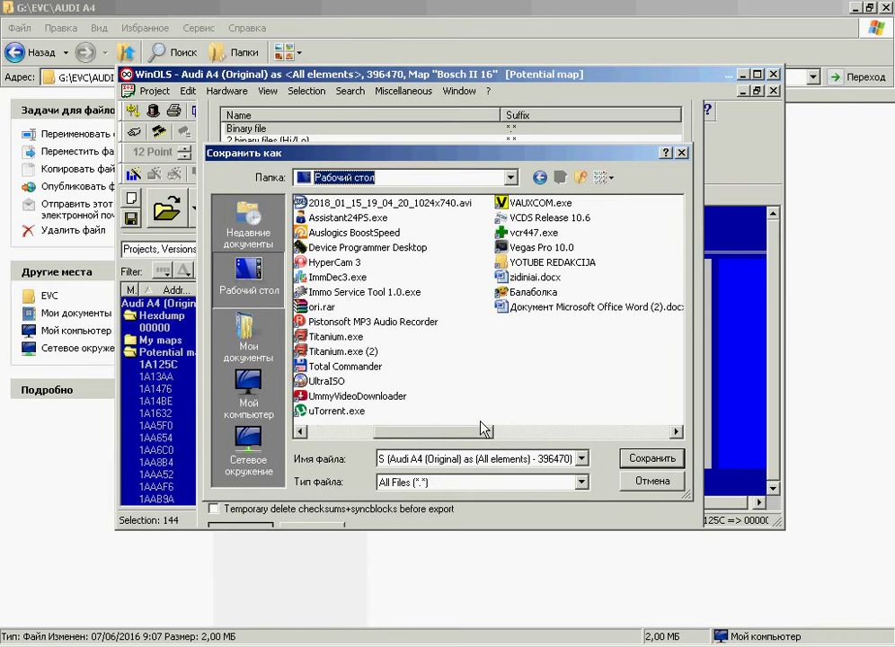
drag(483, 430, 347, 431)
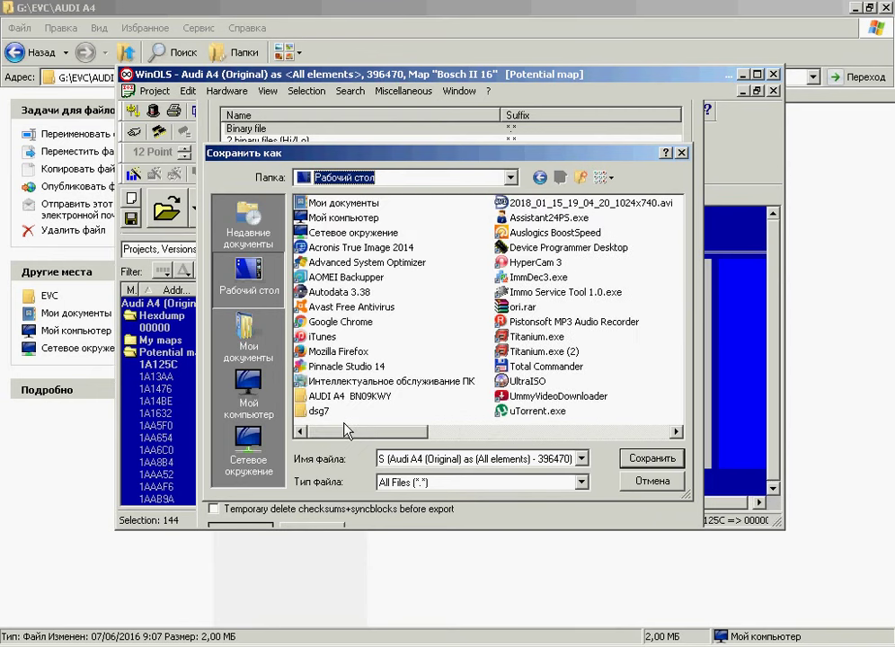
Save the exported binary in the EVC folder on drive G: under the suggested file name
click(363, 188)
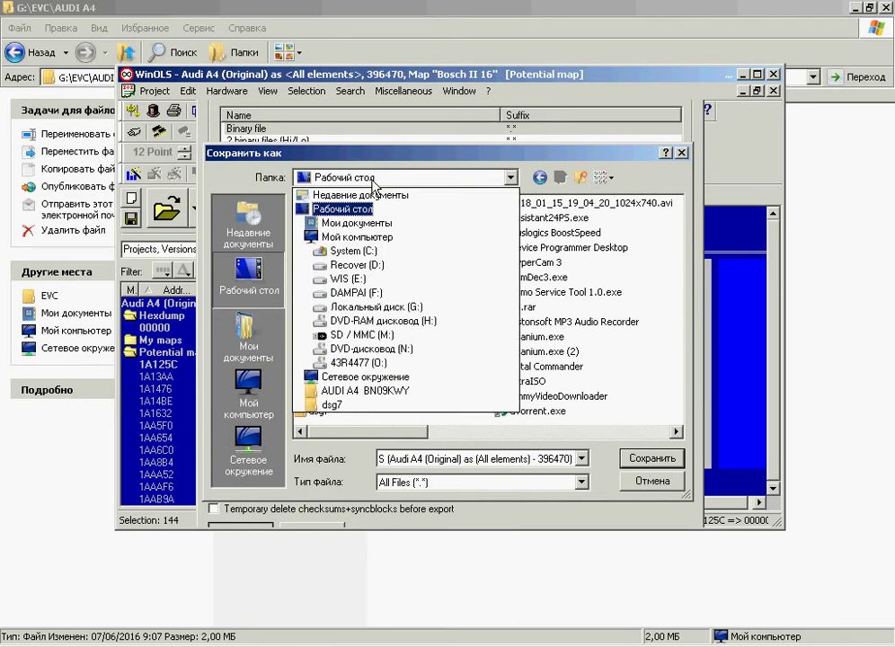
click(366, 308)
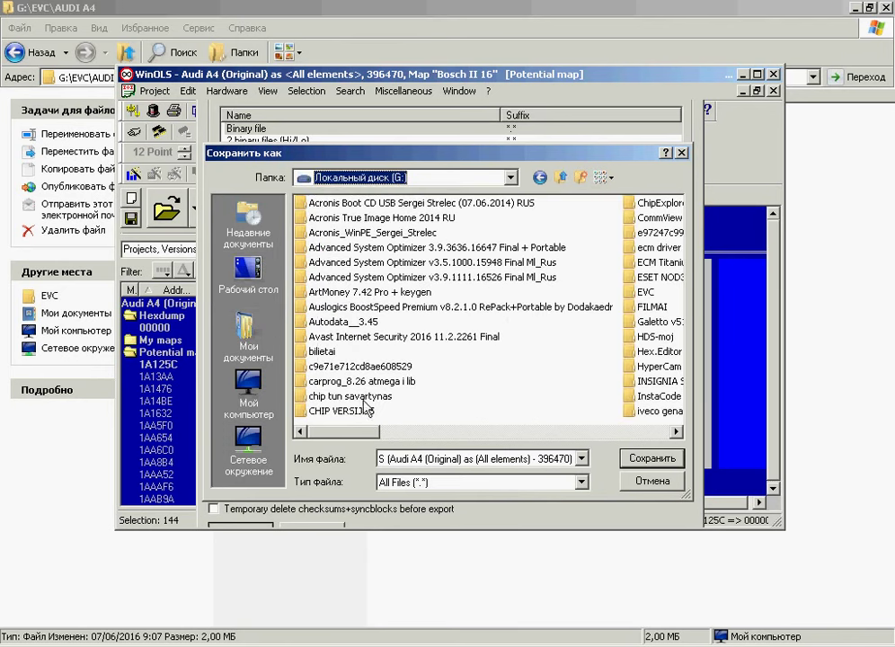
click(356, 382)
key(e)
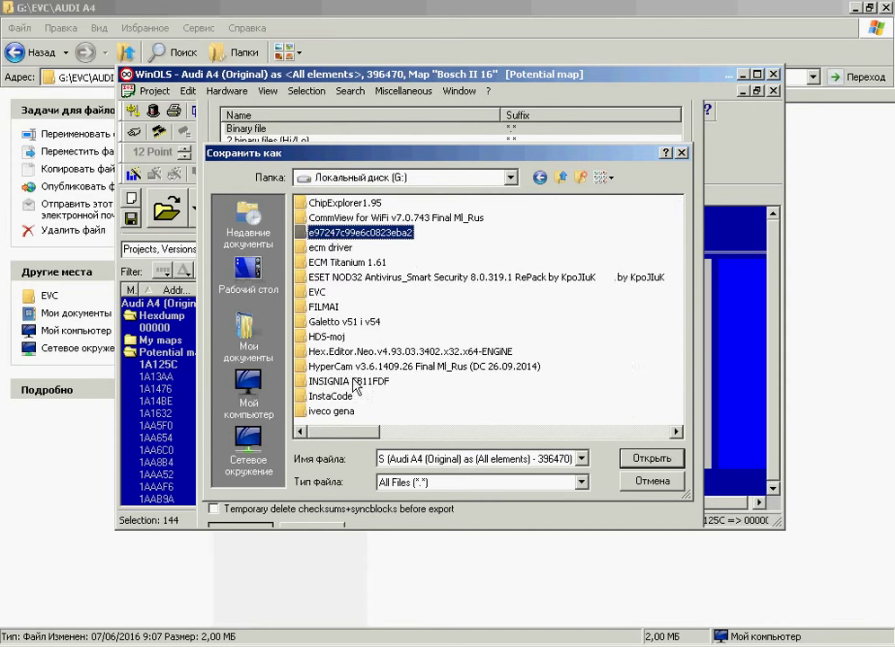
double_click(321, 294)
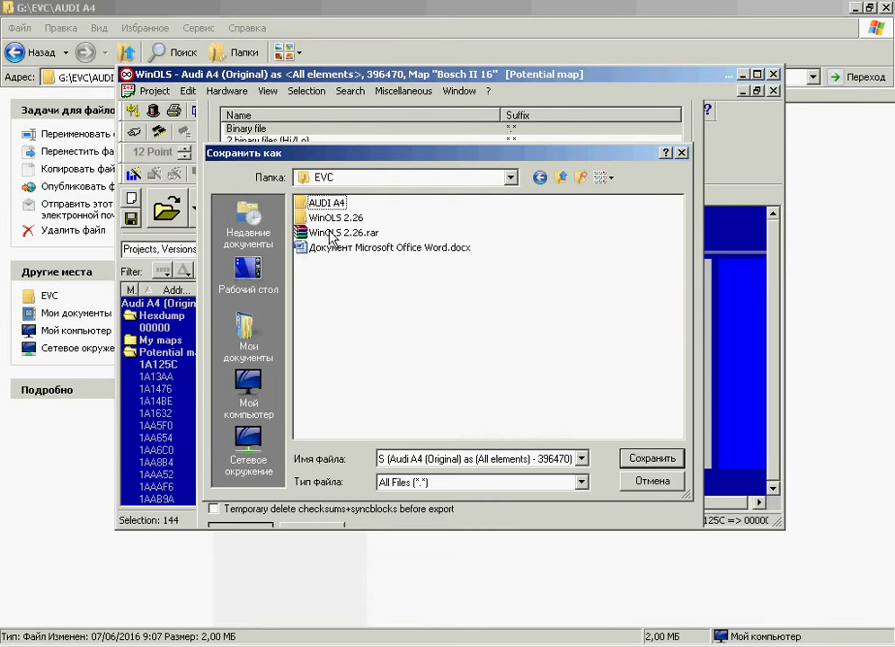
click(652, 459)
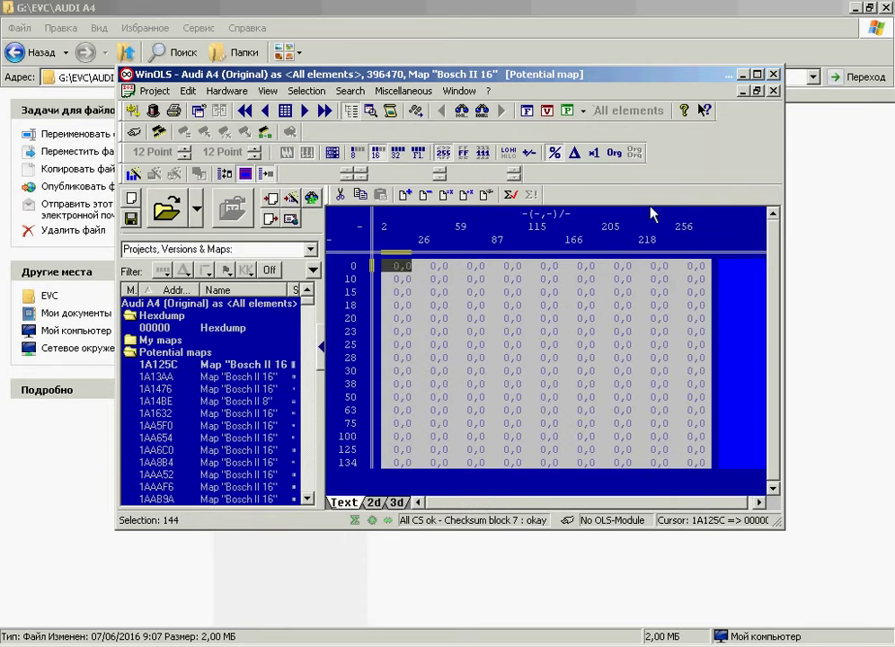
Close and delete the Audi A4 project, confirming the deletion
click(147, 91)
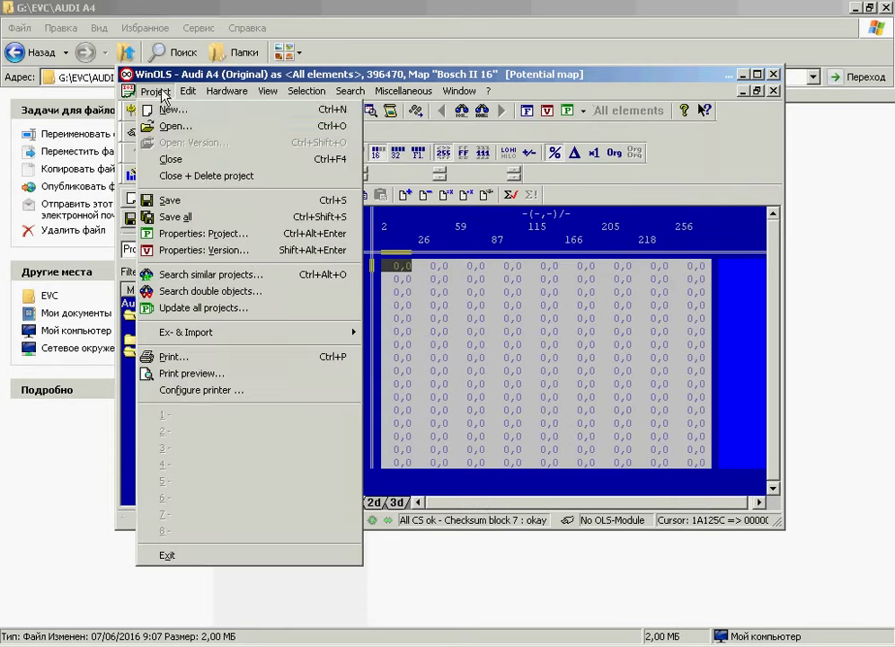
click(188, 177)
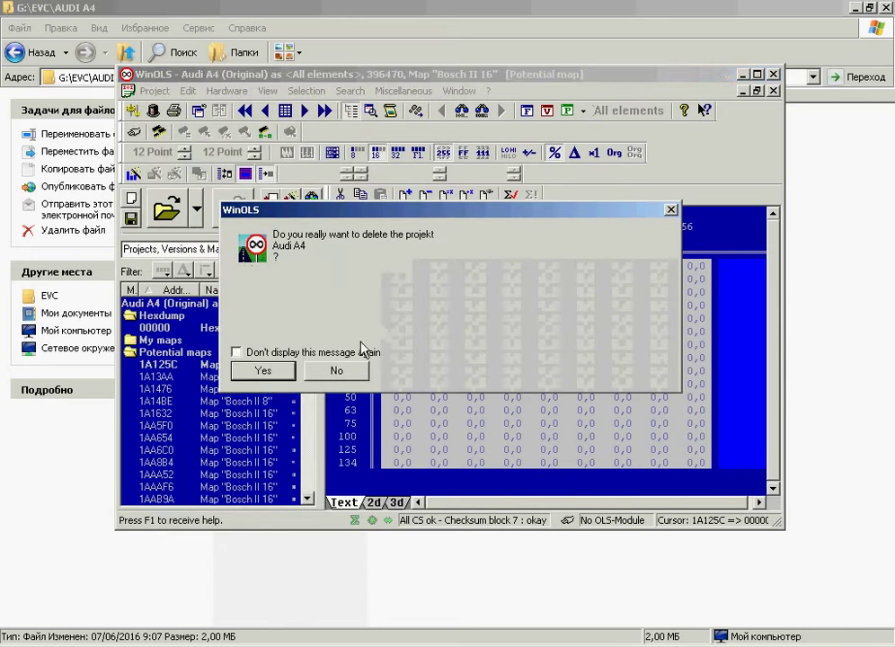
click(257, 314)
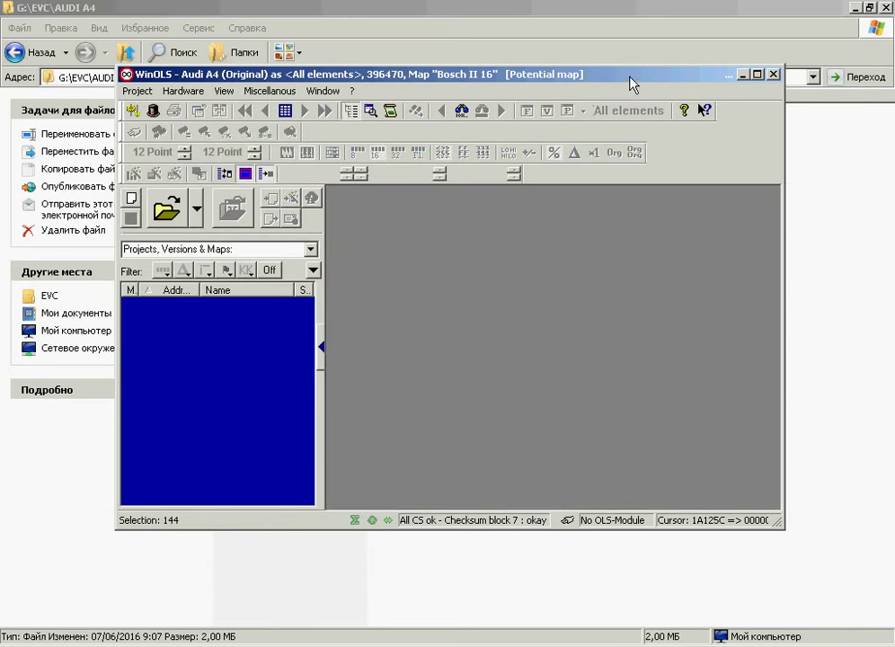
Import the ORI file from the AUDI A4 folder as a new project, accepting the preselected found properties and default project properties
drag(630, 76, 683, 251)
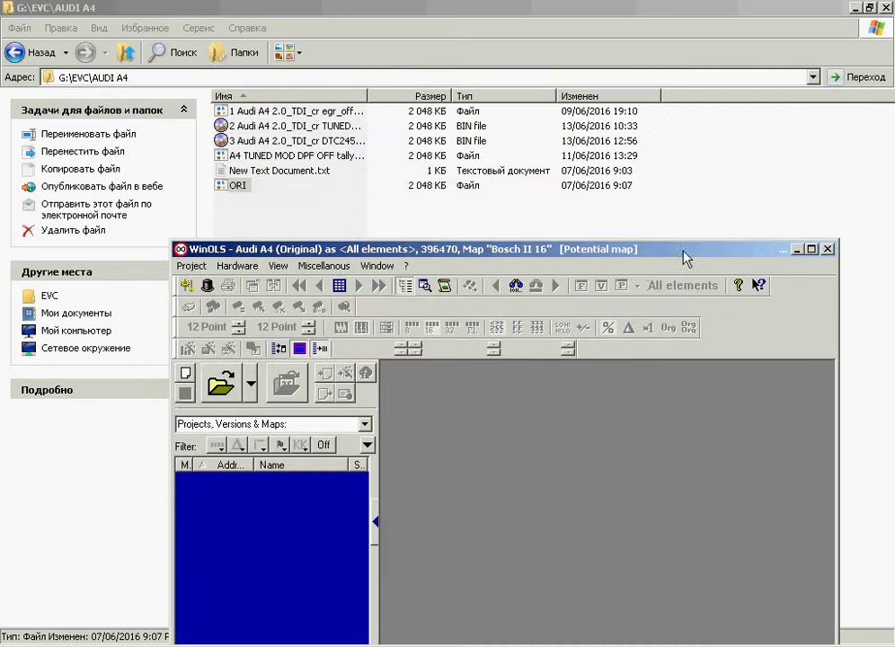
click(234, 186)
drag(477, 476, 478, 474)
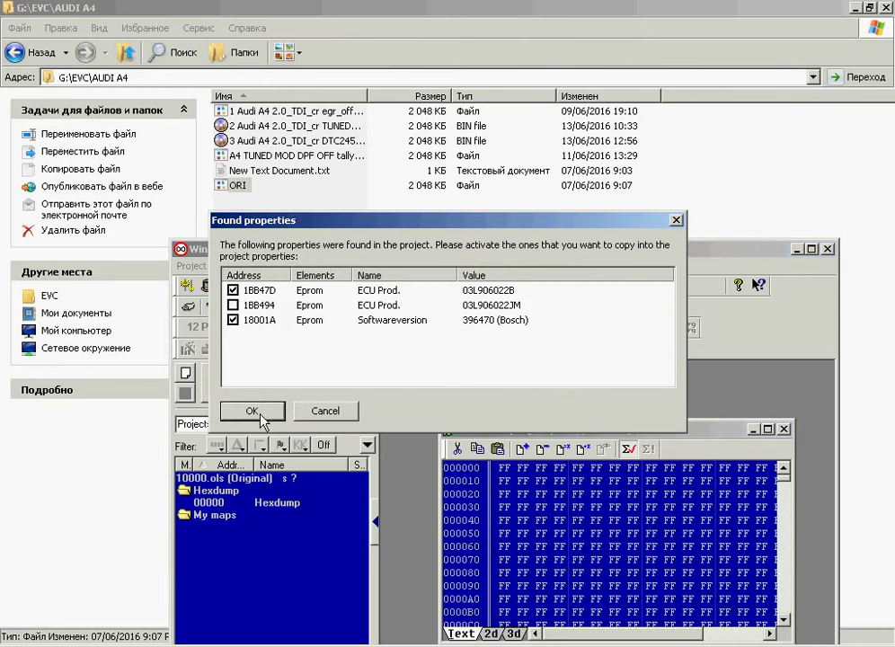
click(254, 412)
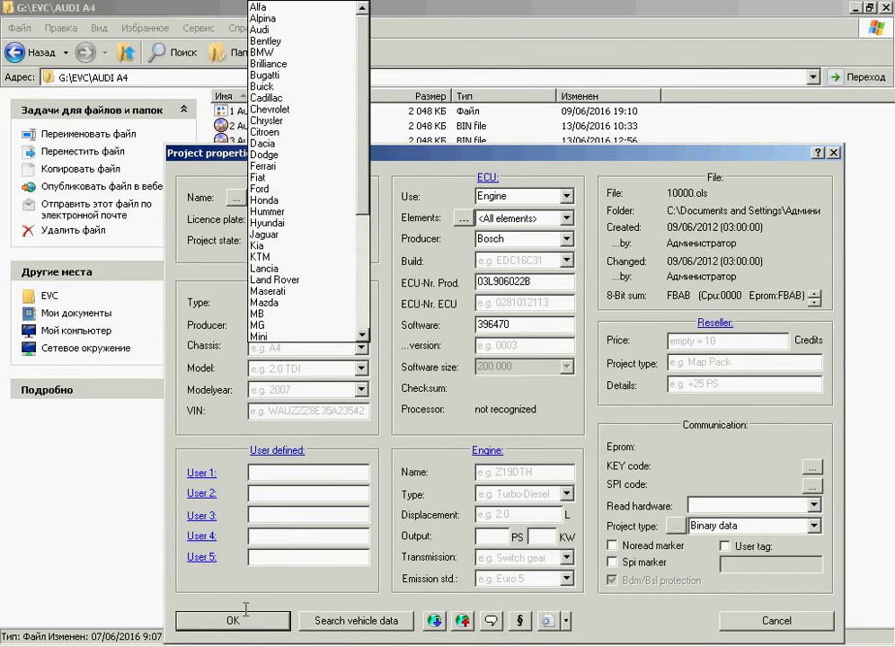
click(245, 611)
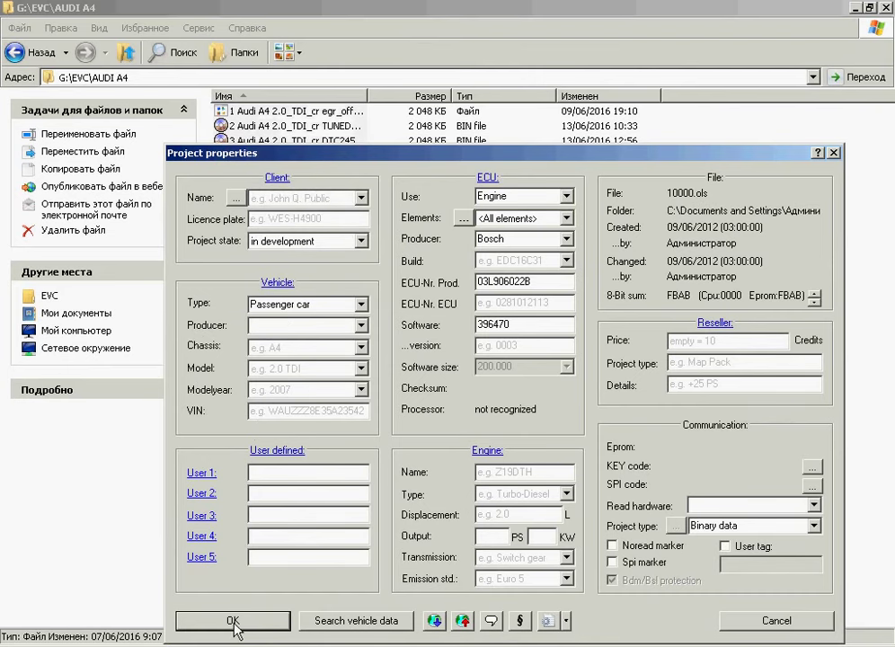
click(233, 620)
Import the exported Audi A4 file from the EVC folder, accepting the option to cancel the import and open the identical project
click(34, 53)
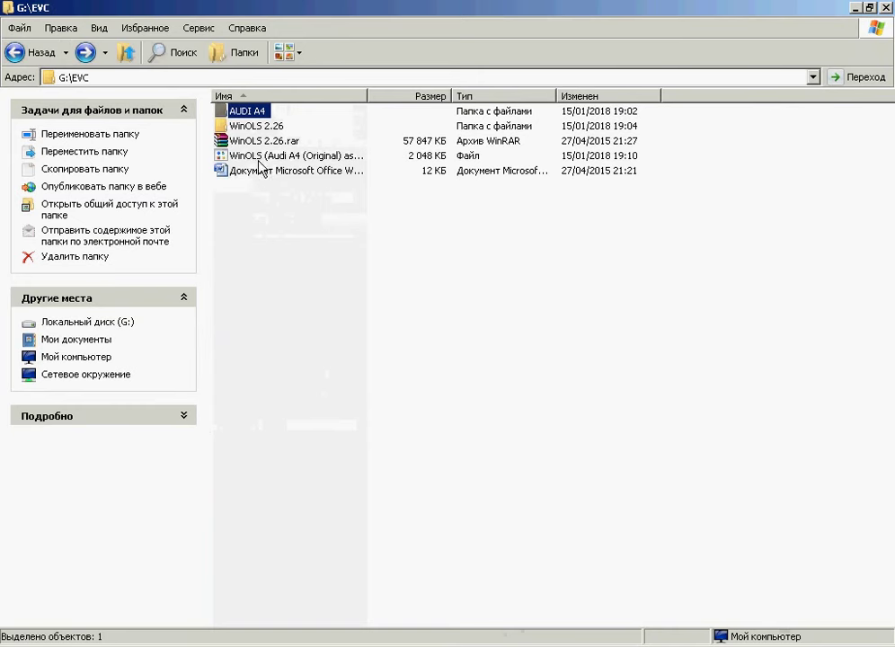
click(255, 157)
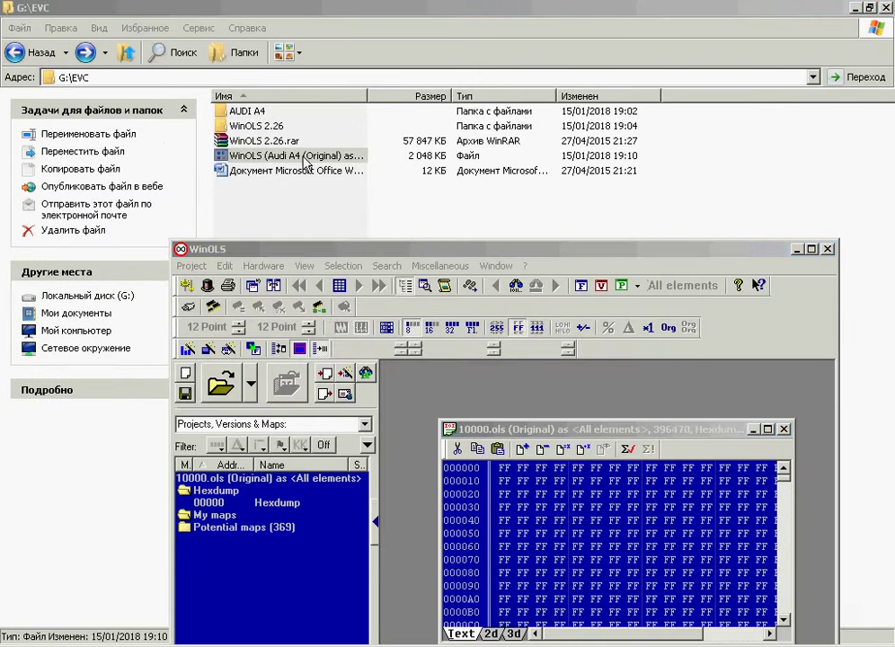
drag(304, 160, 486, 371)
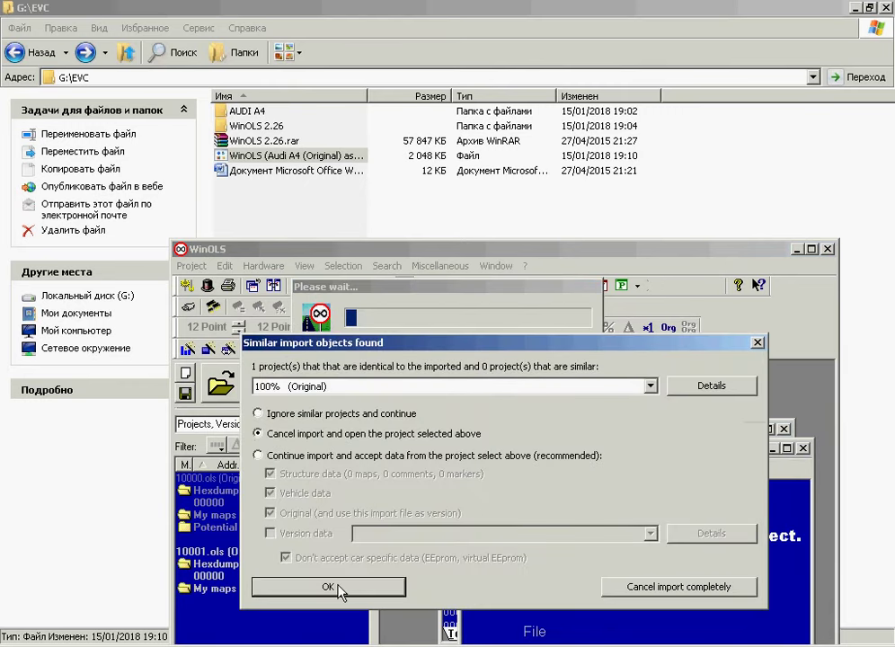
click(338, 589)
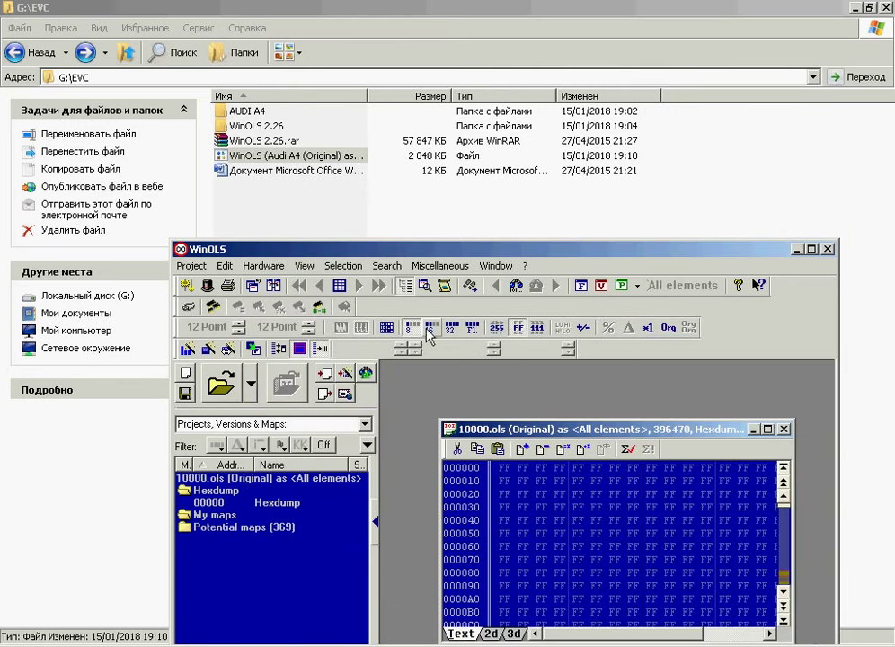
Try to connect the current project with the 10000.ols Original version, comparing values with the original
click(254, 290)
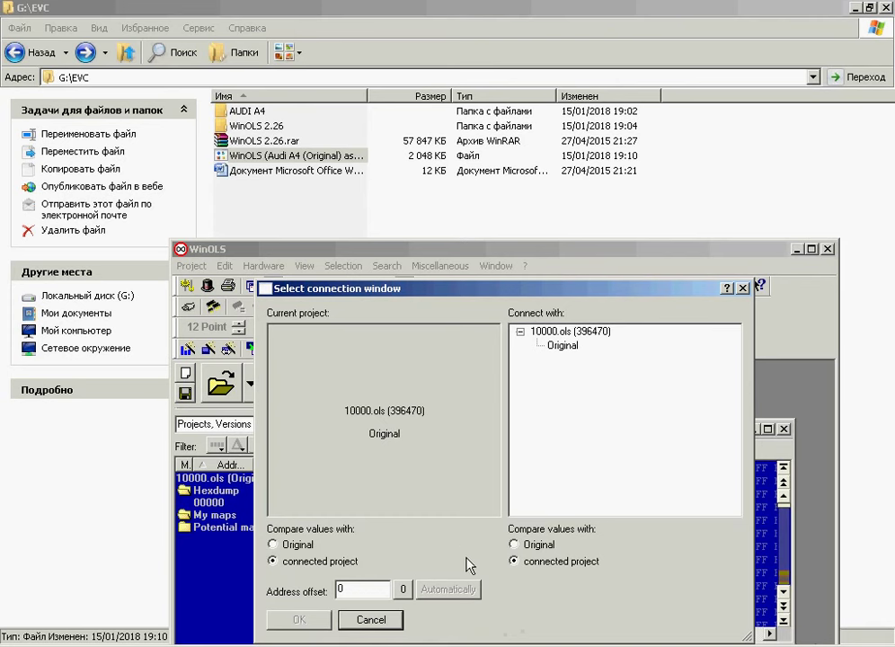
click(272, 546)
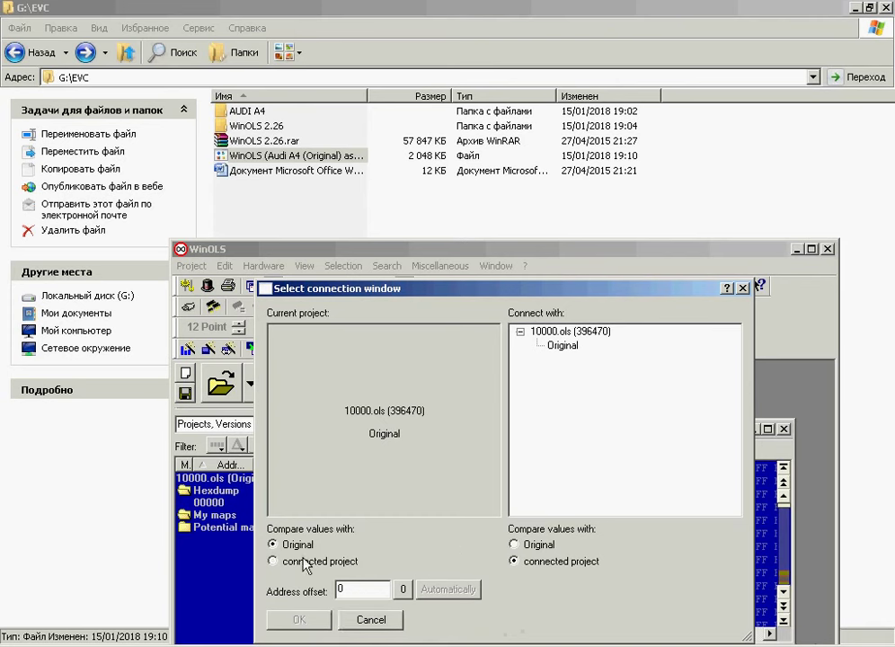
click(563, 346)
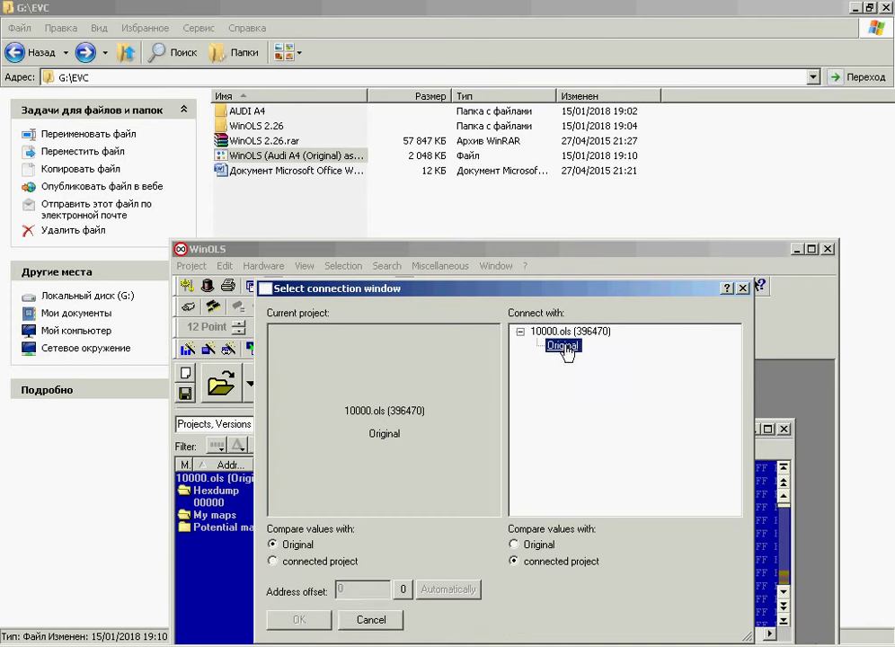
click(518, 547)
click(374, 547)
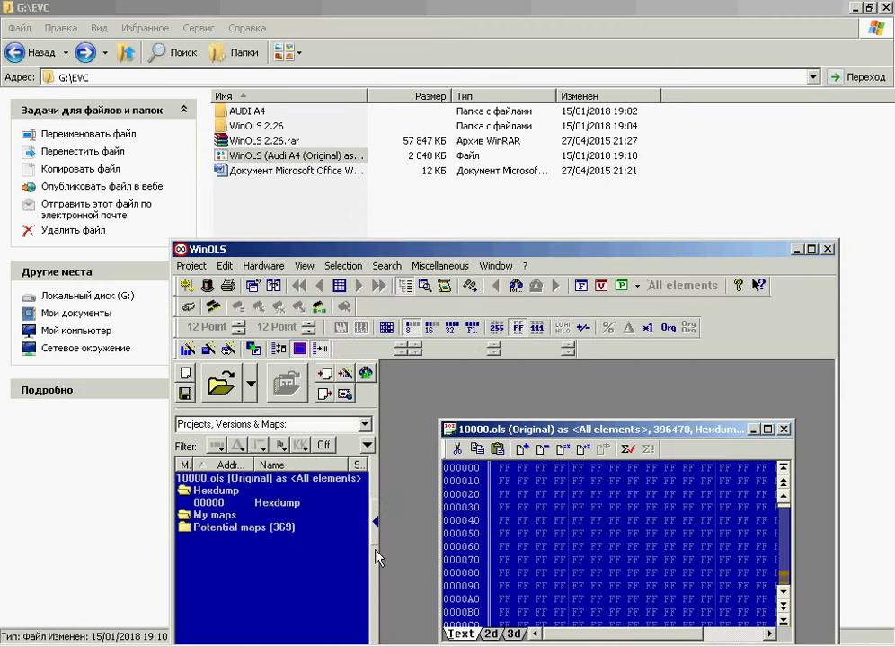
drag(670, 374, 600, 413)
click(205, 267)
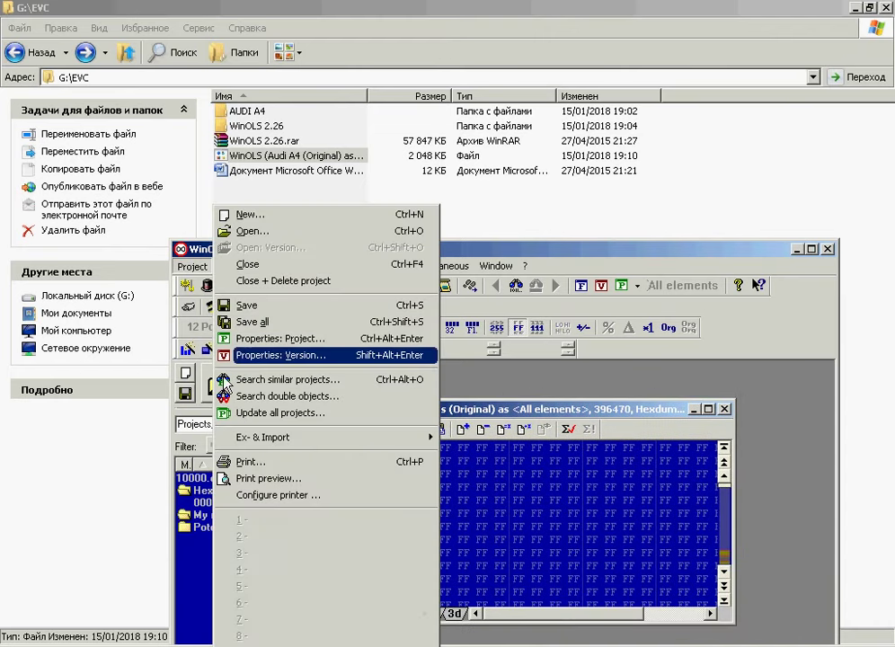
mouse_move(263, 442)
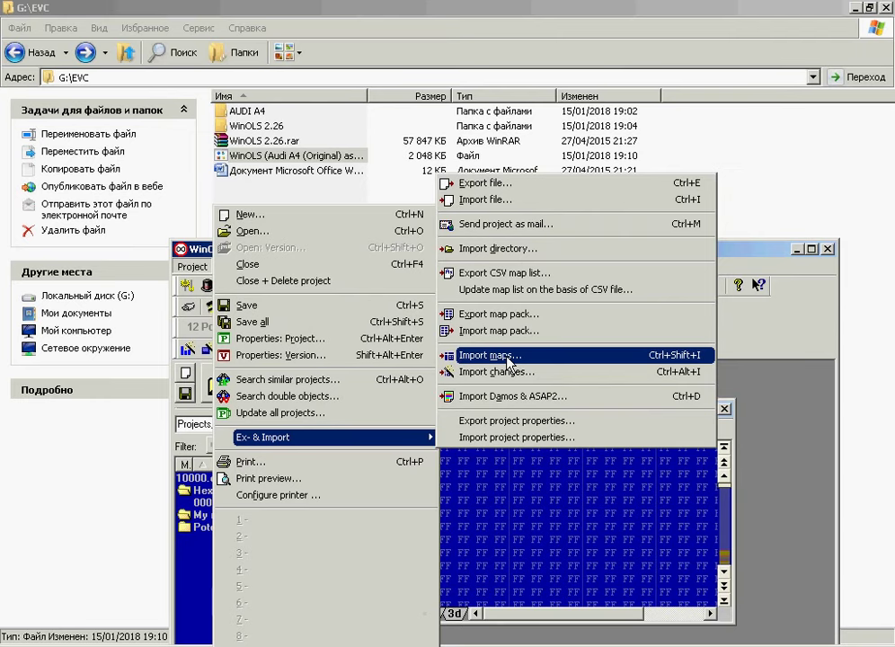
click(763, 448)
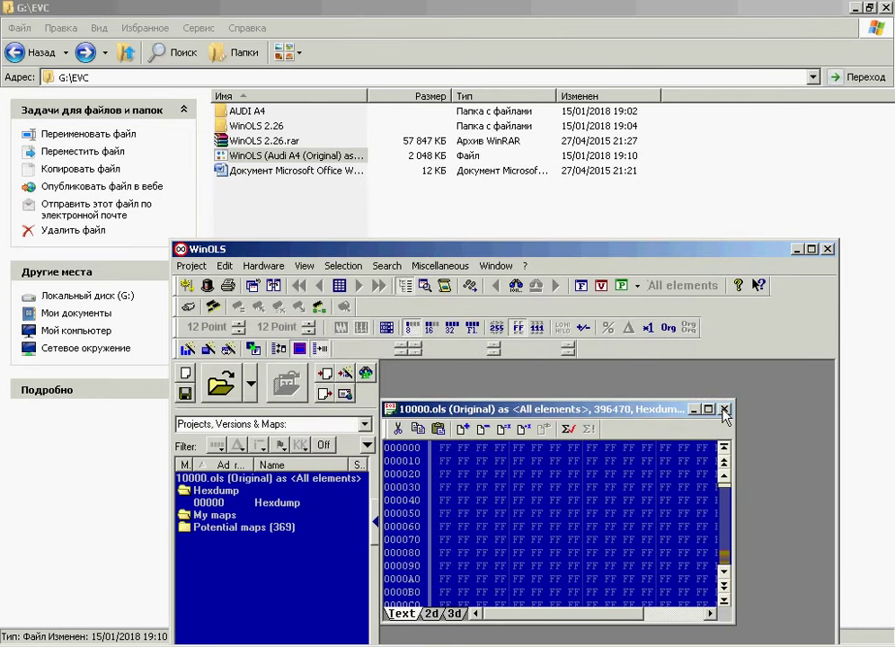
Close the 10000.ols project, saving the changes in settings and map structure
click(725, 410)
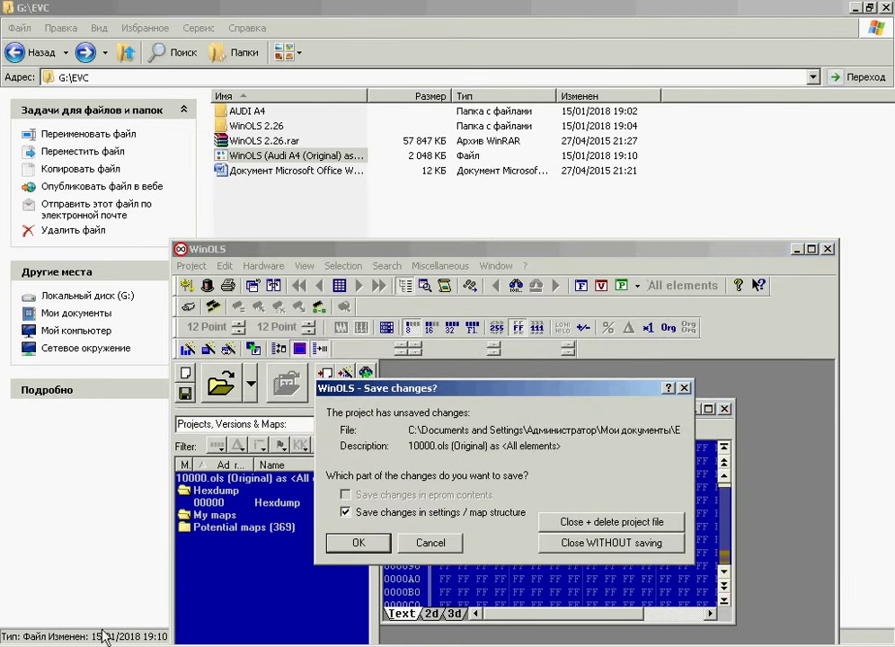
click(359, 544)
Switch to Total Commander and open its comparison of files by content
key(super)
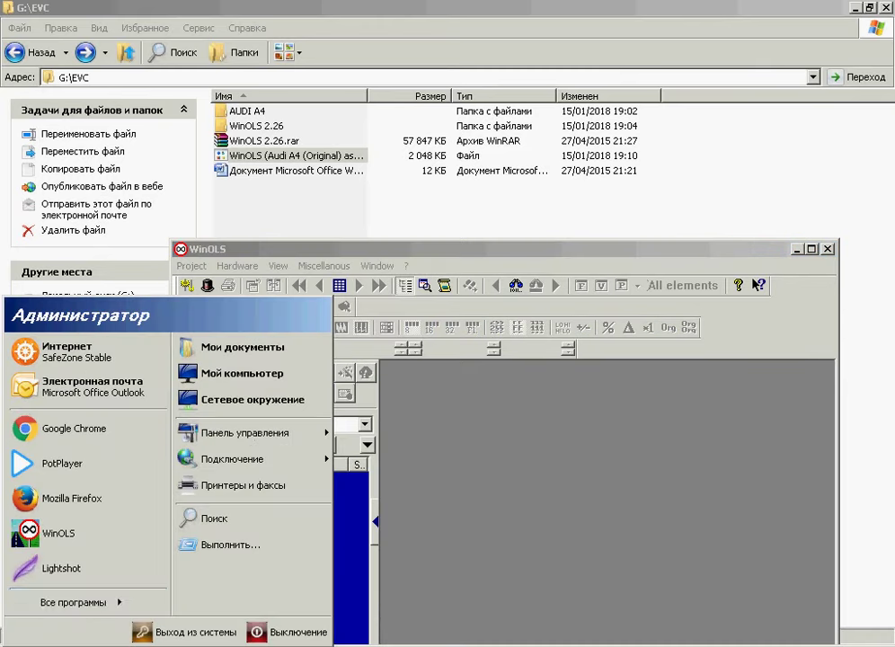
click(79, 611)
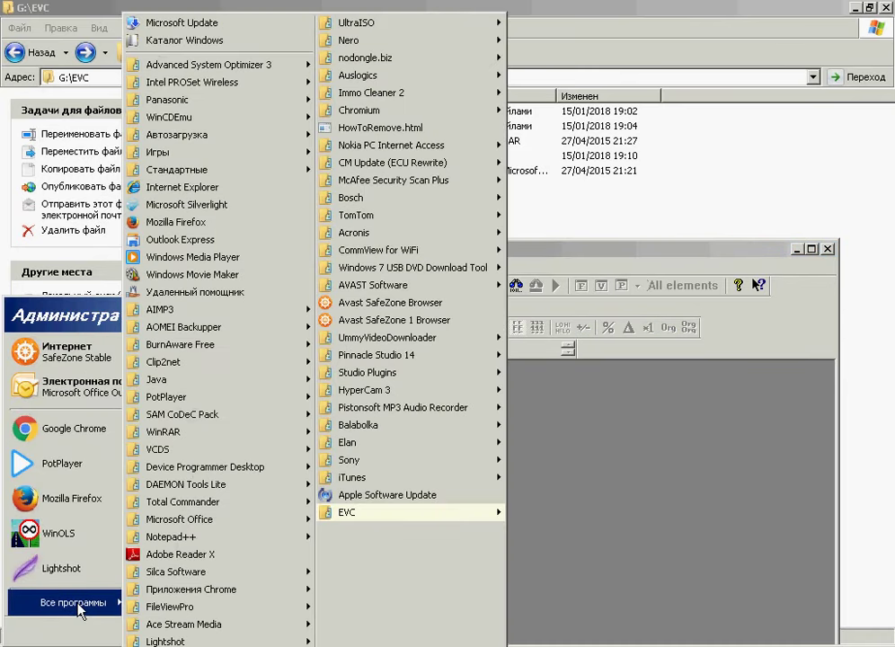
mouse_move(202, 502)
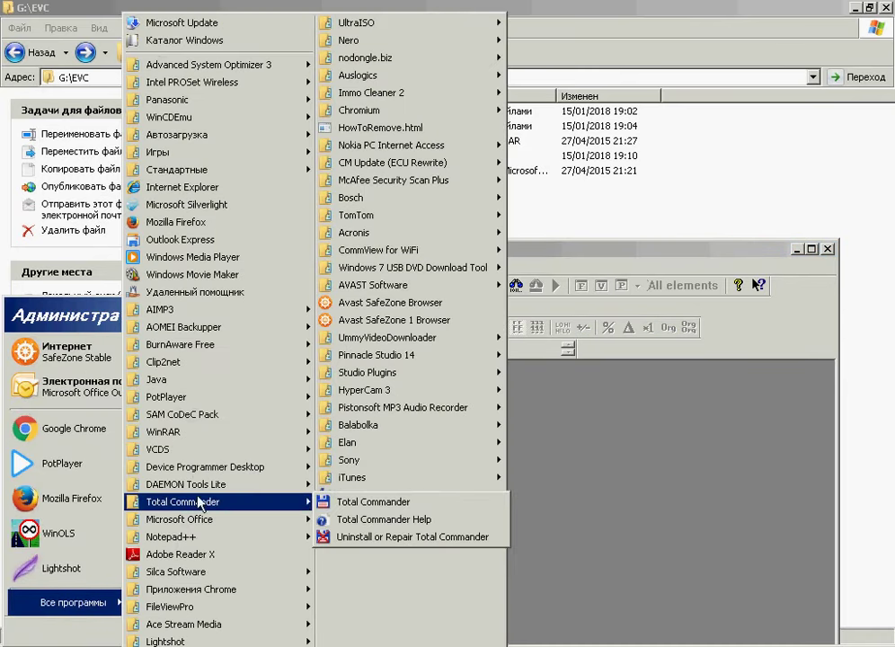
click(340, 503)
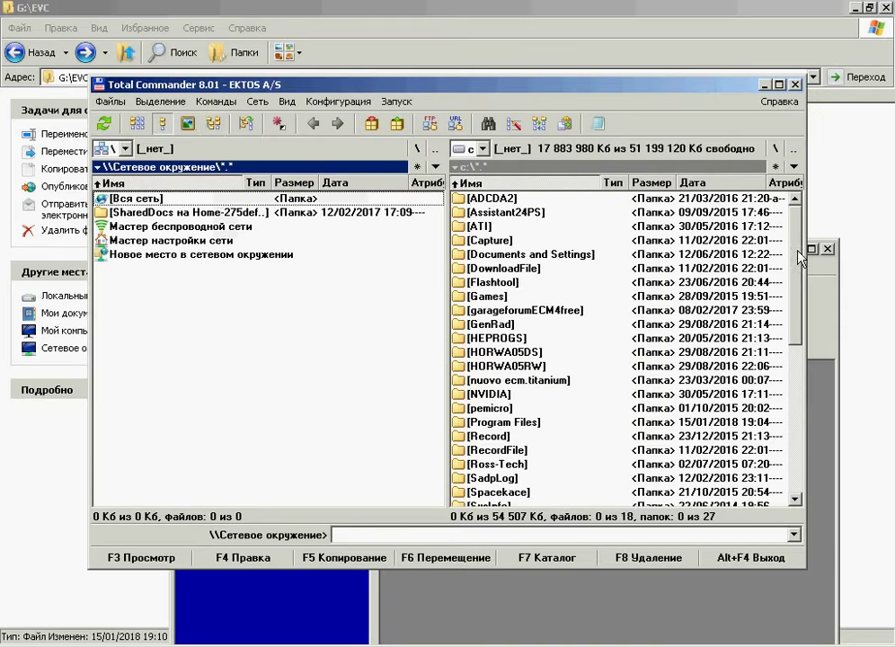
click(112, 101)
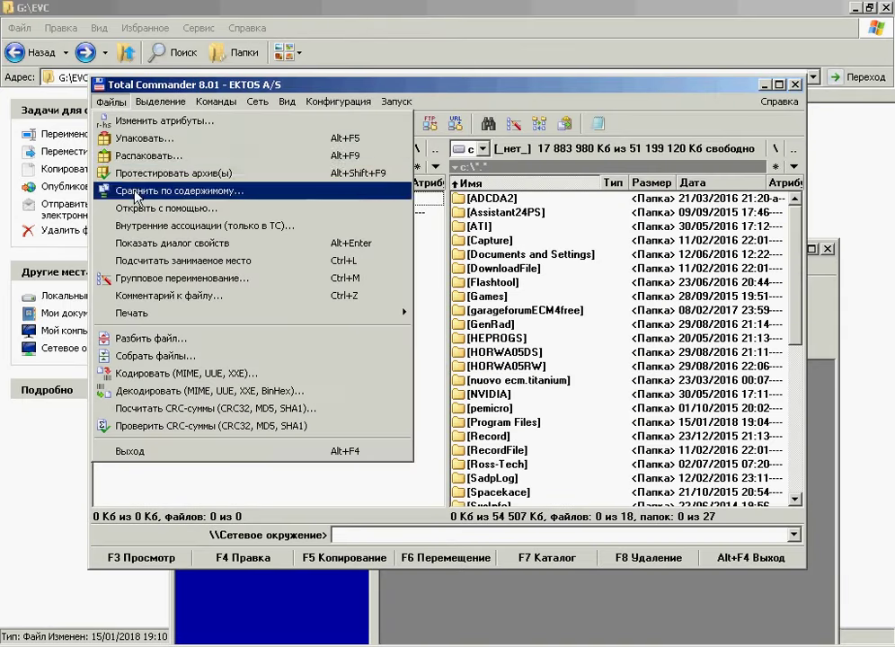
click(180, 192)
Choose the ORI file from the EVC\AUDI A4 folder on drive G: as the first file to compare
click(443, 28)
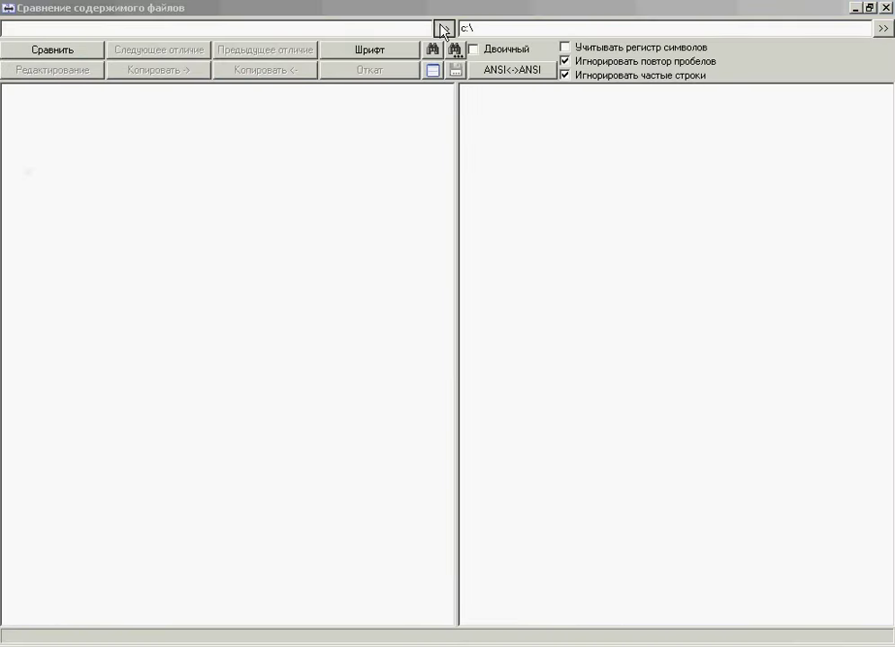
click(272, 50)
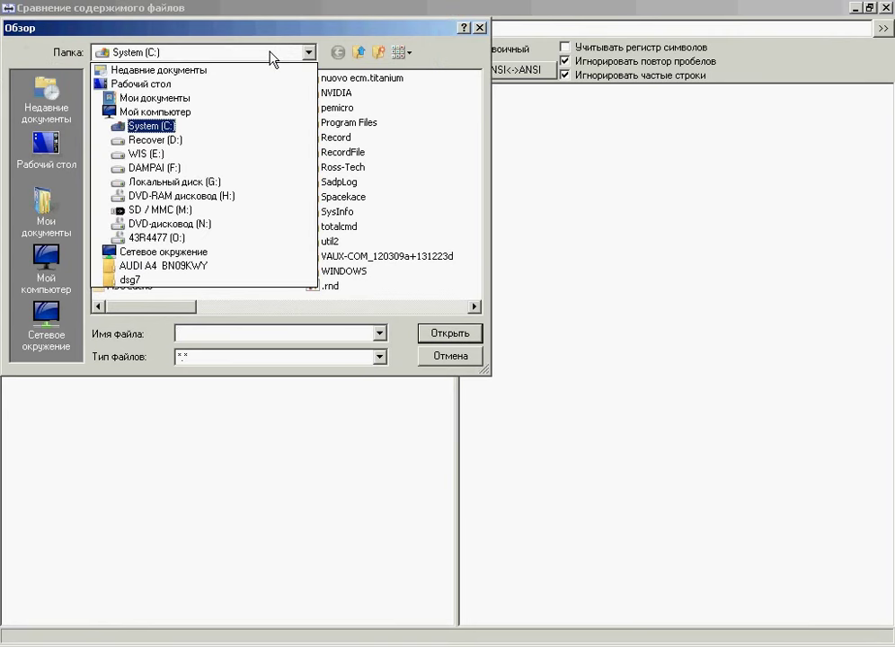
click(192, 181)
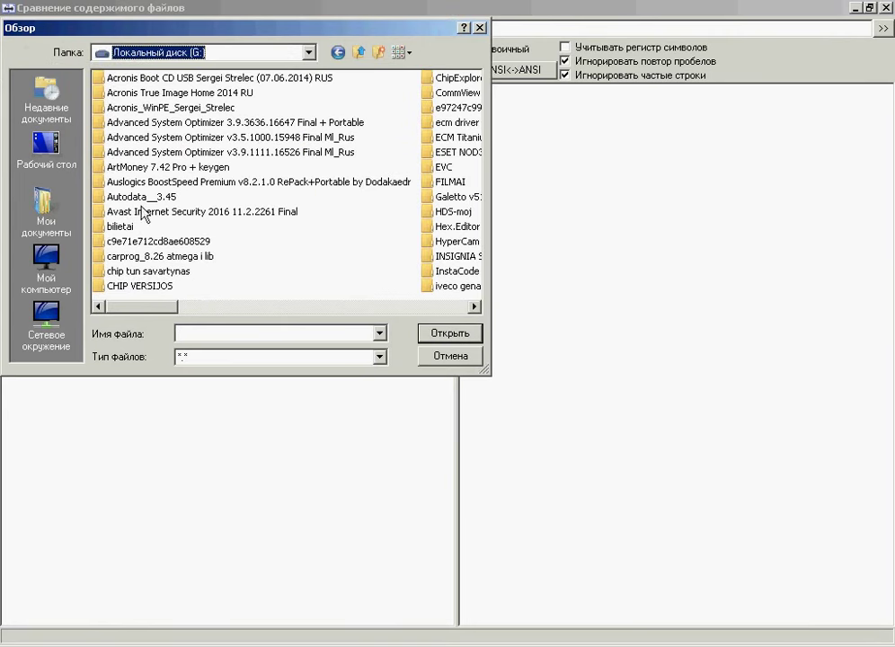
click(132, 230)
key(e)
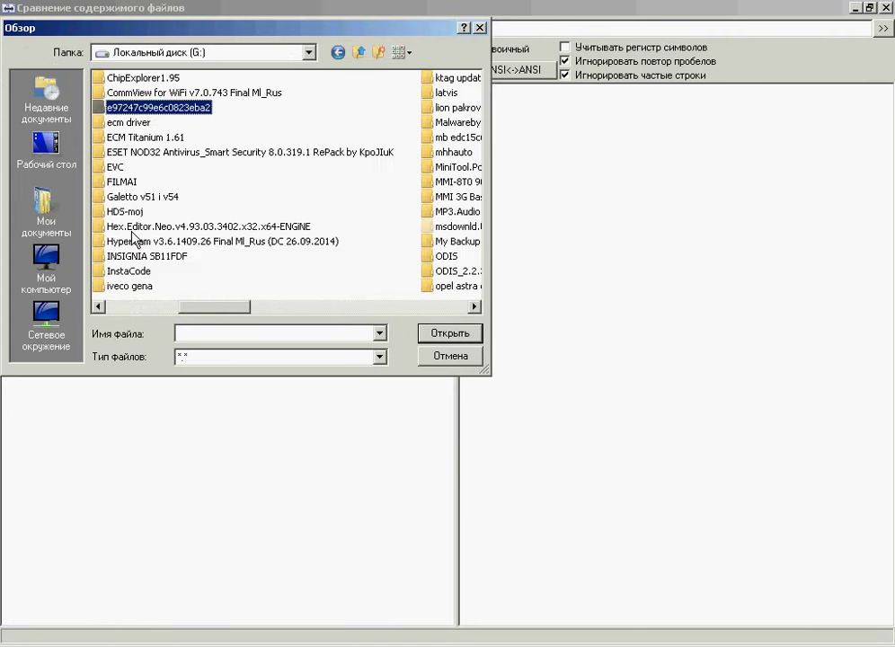
click(119, 169)
double_click(119, 169)
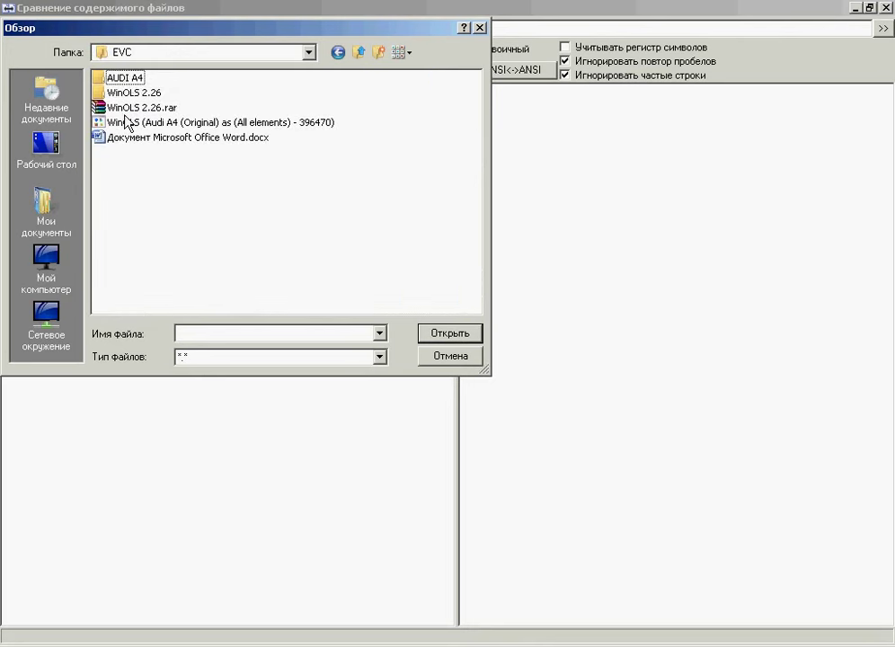
double_click(127, 81)
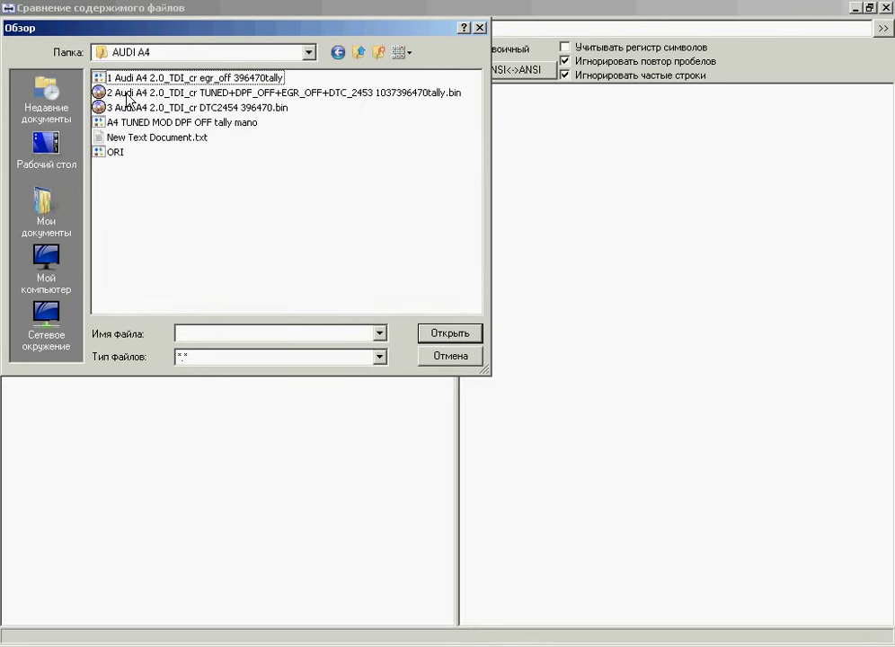
double_click(109, 152)
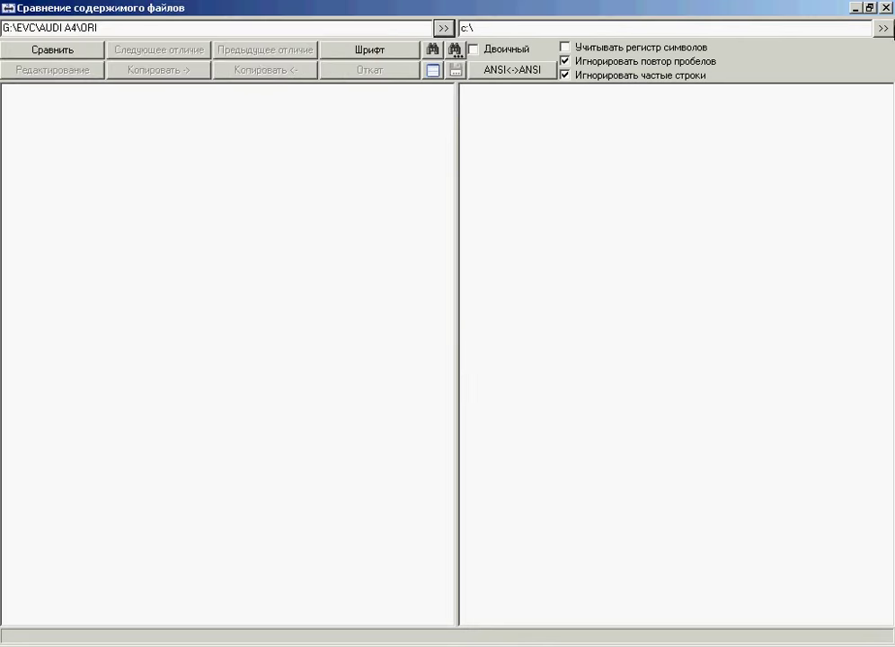
Browse drive G: for the second file of the comparison, going to the folders starting with E
click(309, 52)
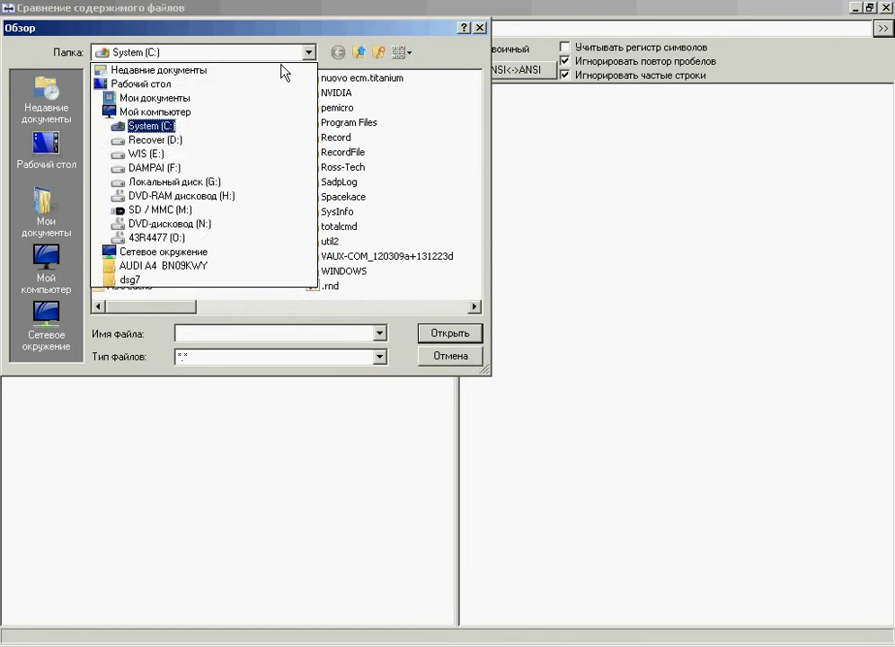
click(157, 187)
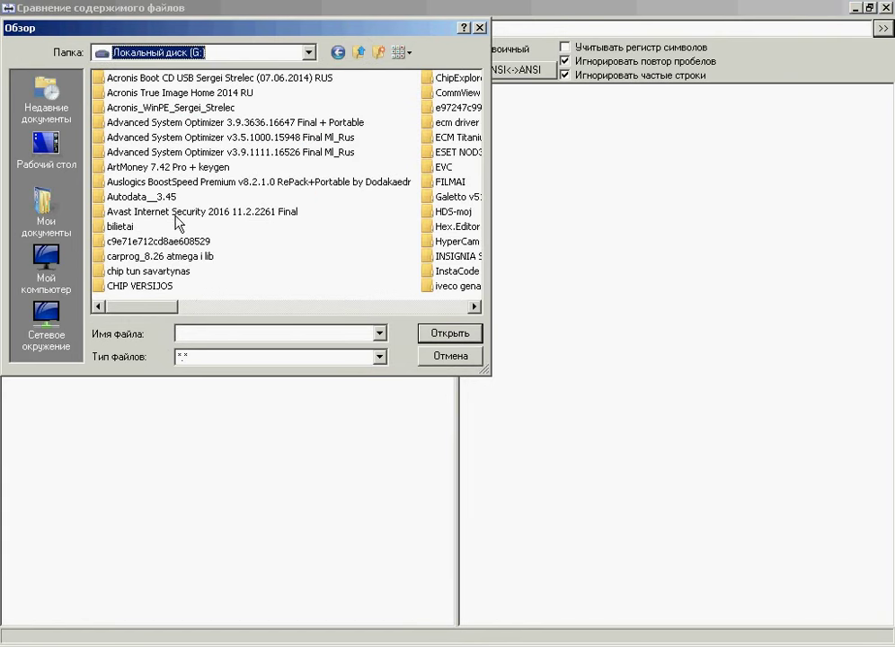
click(158, 242)
key(e)
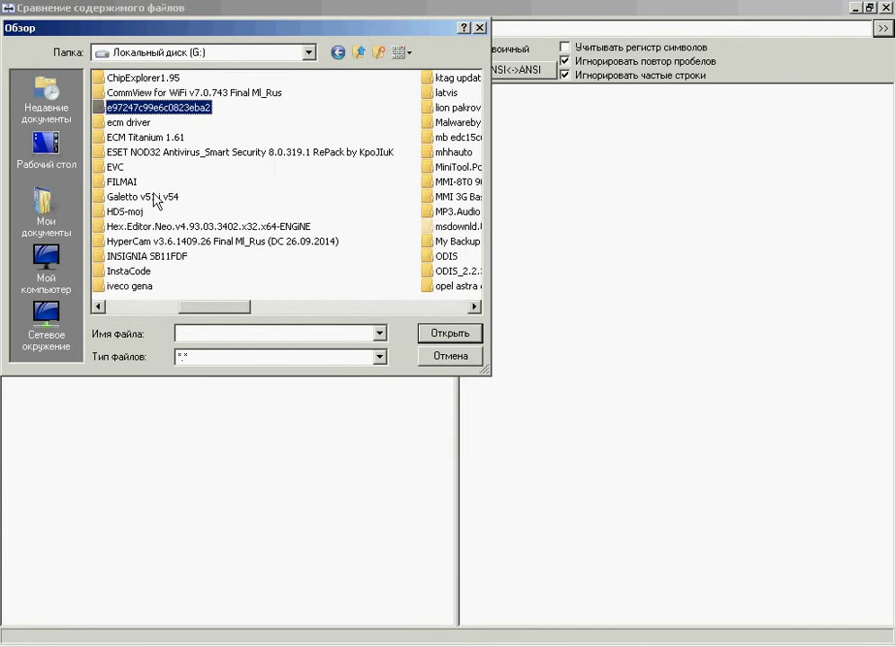